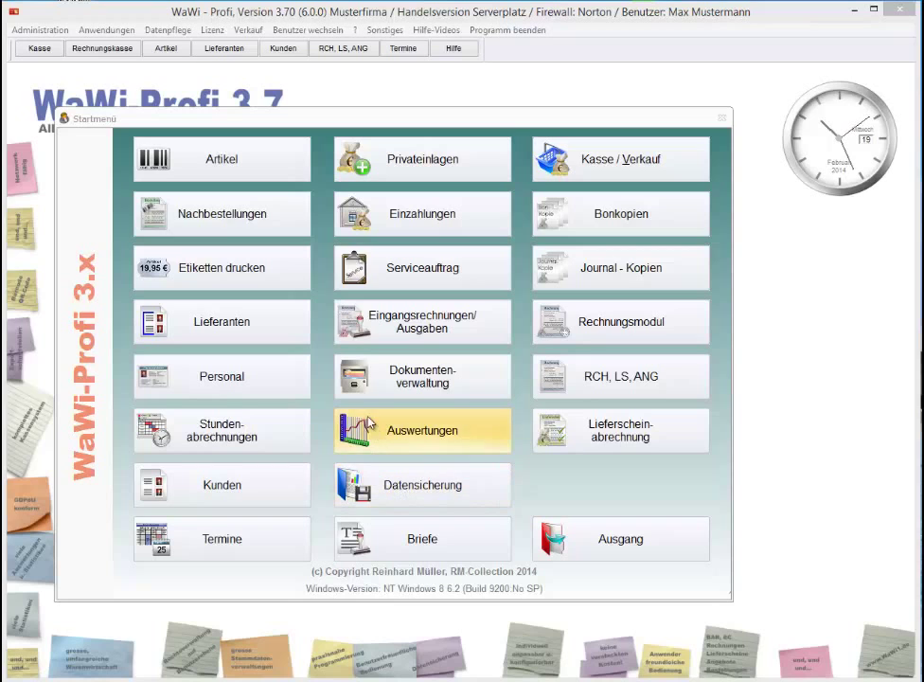
left_click(212, 159)
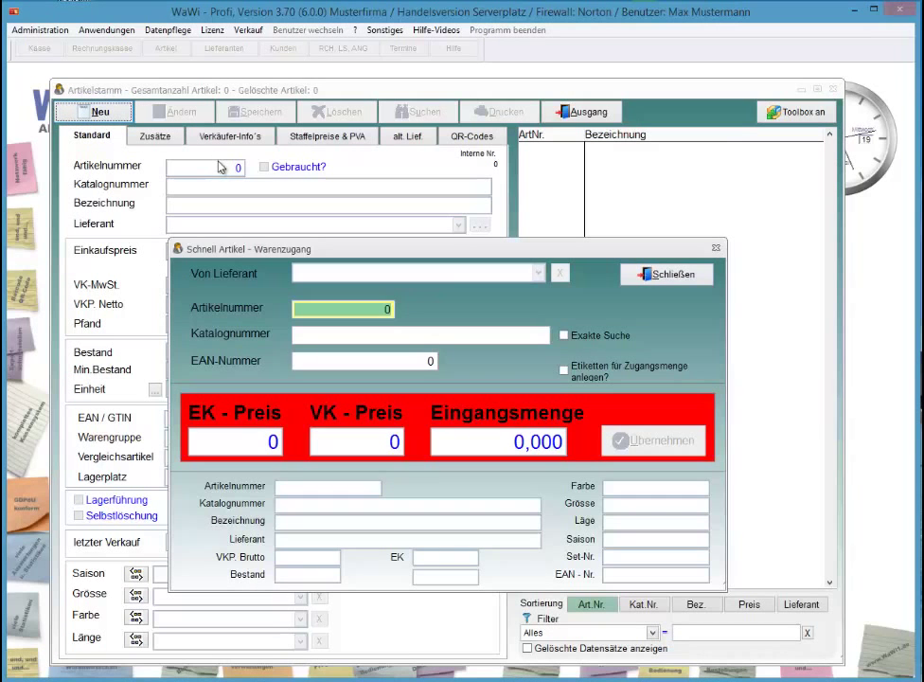
key("Escape")
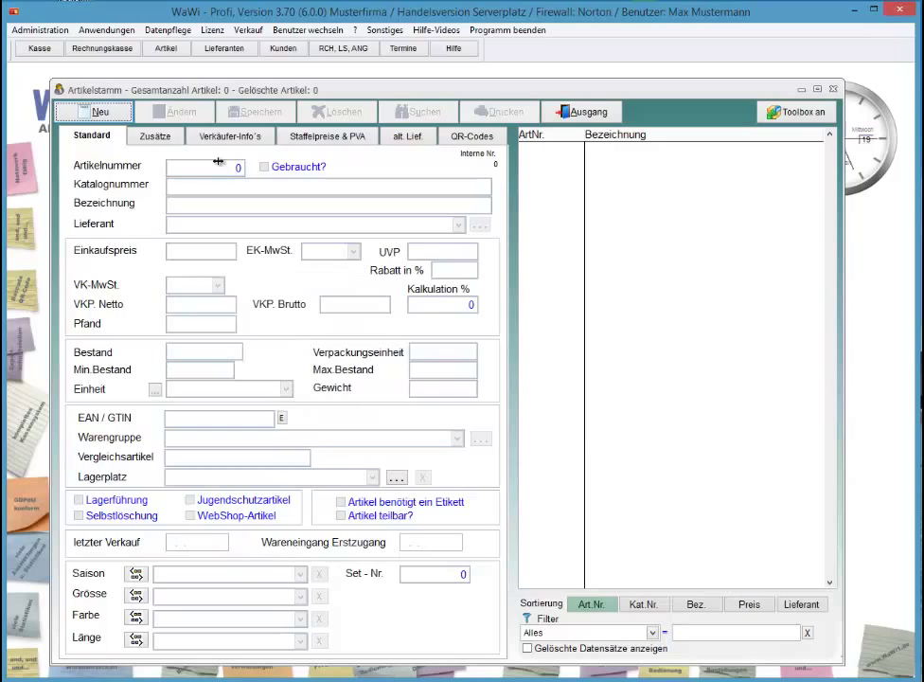
key("Escape")
- Open the quick goods receipt form (Schnell Artikel - Warenzugang) from the article stock receipt functions
key("alt+w")
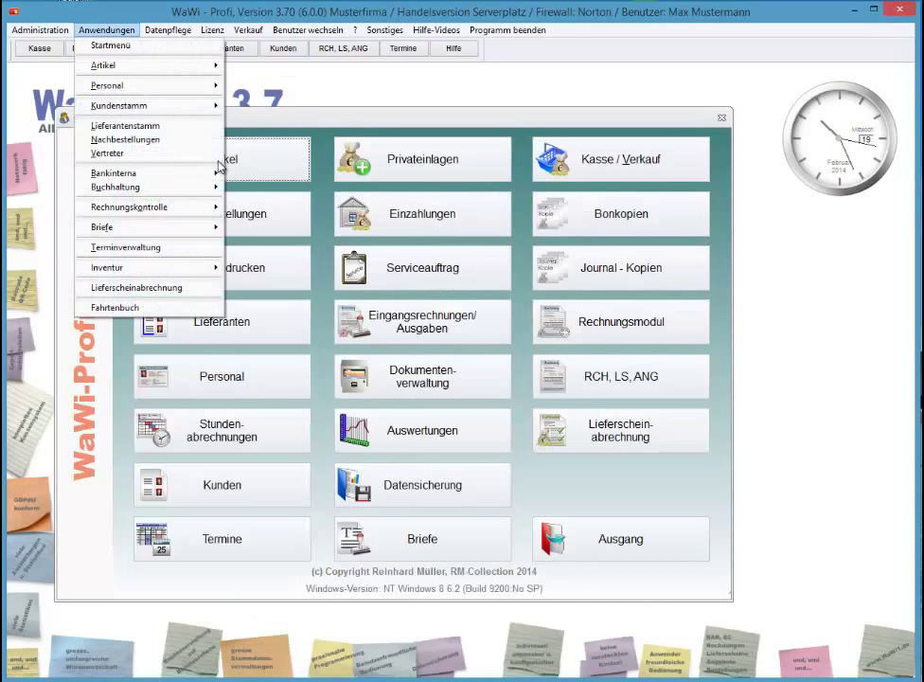
key("Down")
key("Right")
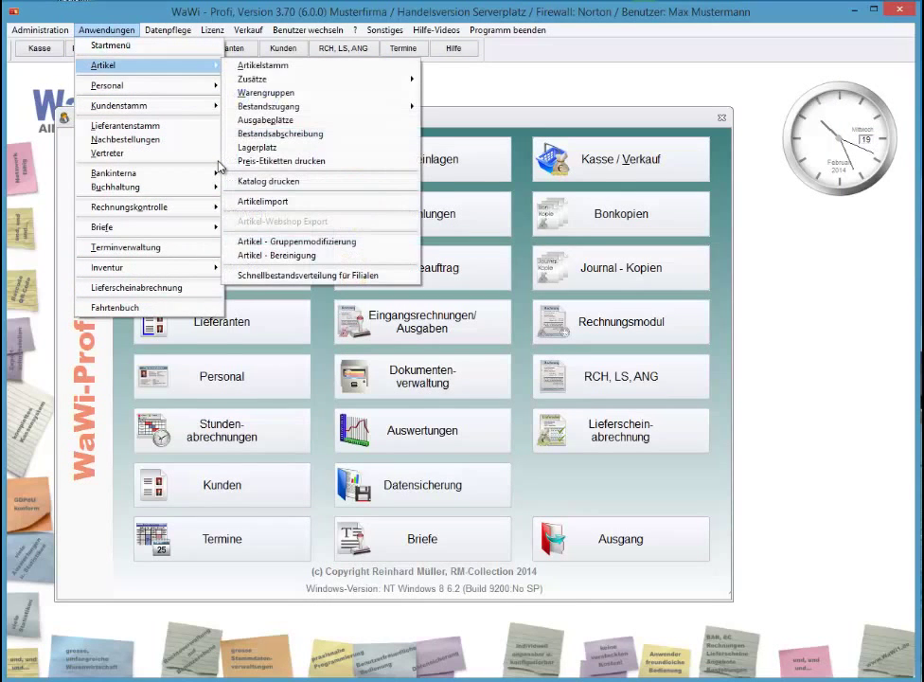
key("Down")
key("Down")
key("Down")
key("Right")
key("Return")
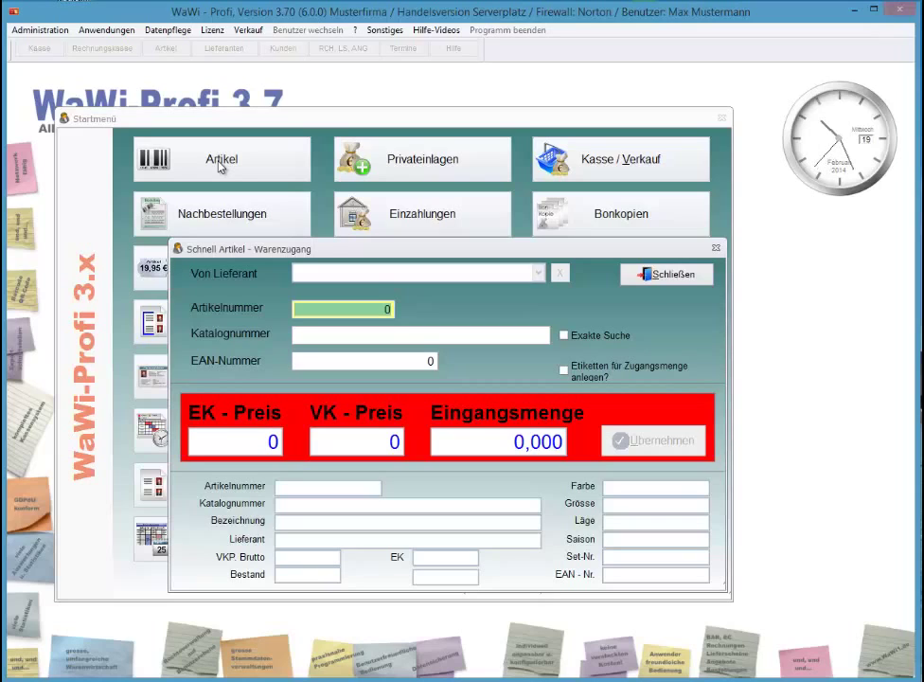
- Look up an article by EAN number 401710 in the quick goods receipt form and dismiss the message
key("Return")
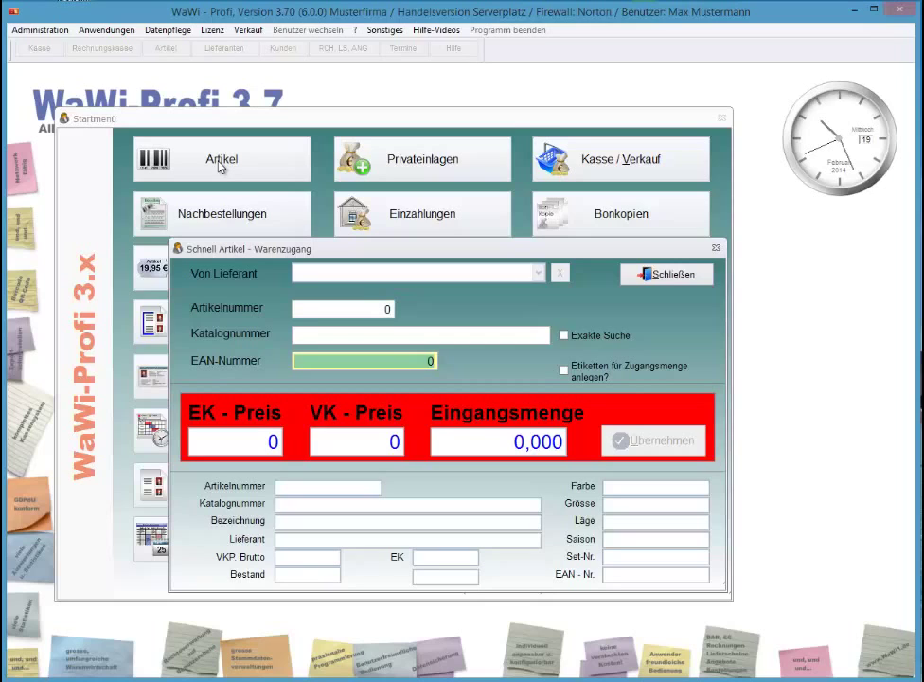
type("401710")
key("Return")
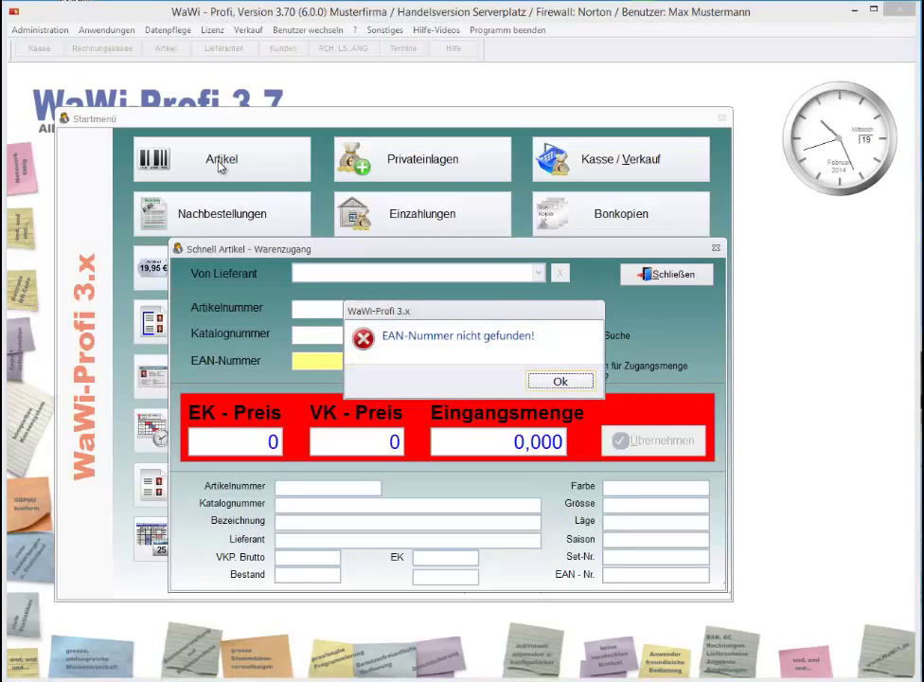
key("Return")
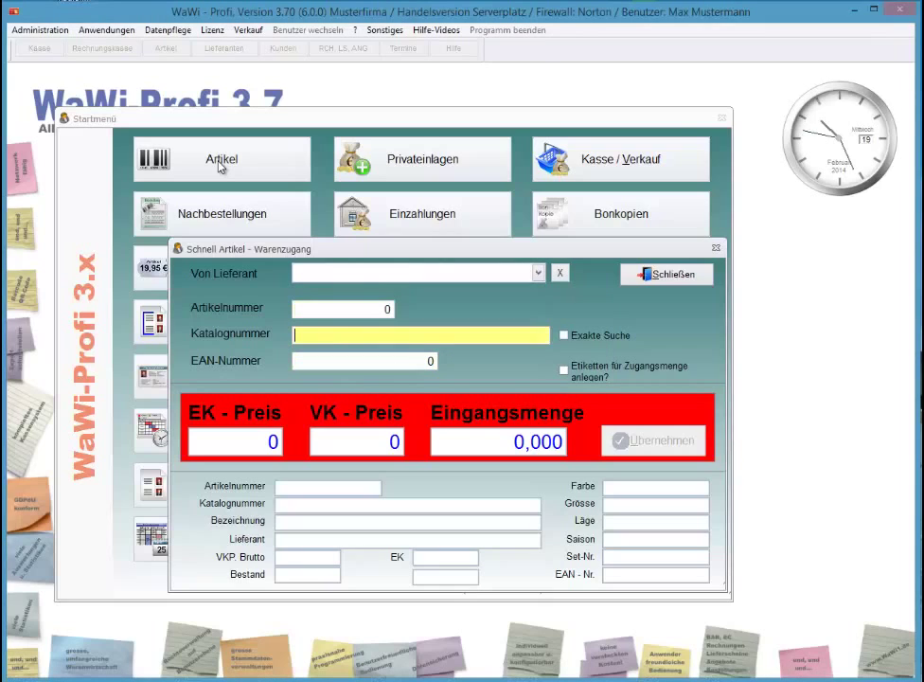
- Look up an article by catalogue number 12456, dismiss the message and close the quick goods receipt form
type("12456")
key("Return")
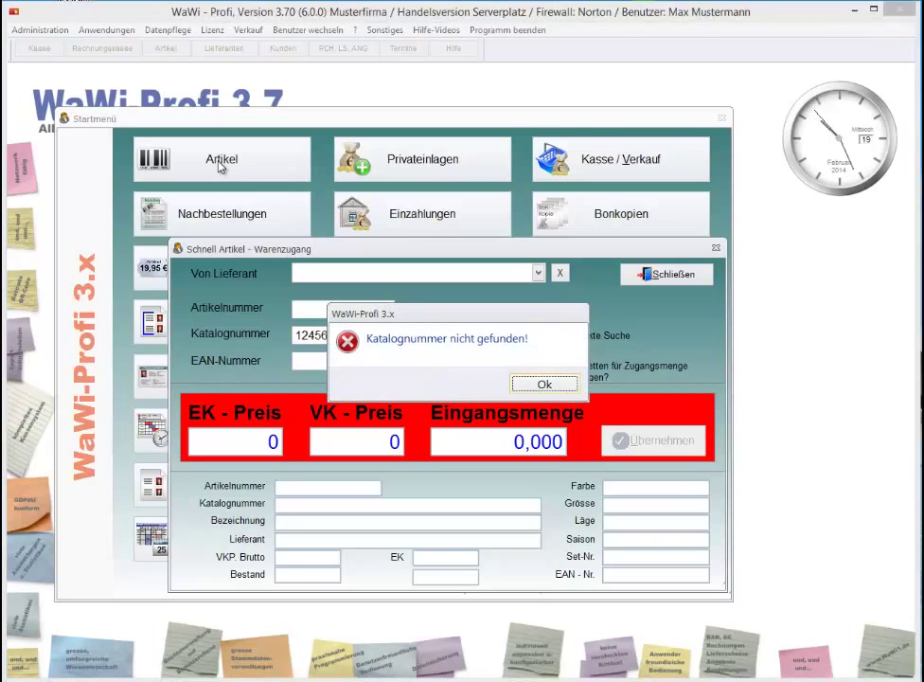
key("Return")
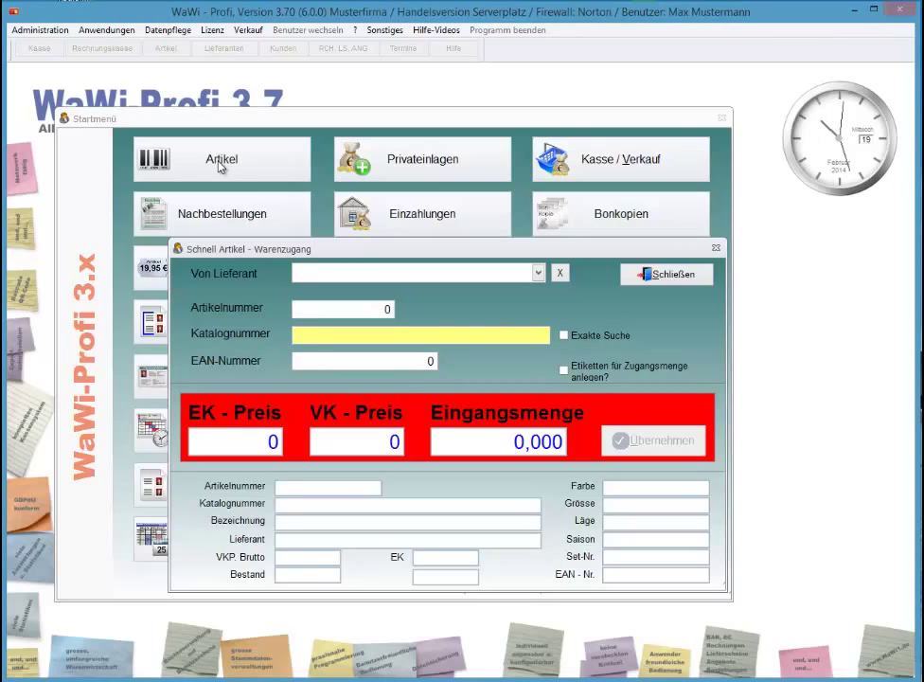
key("Escape")
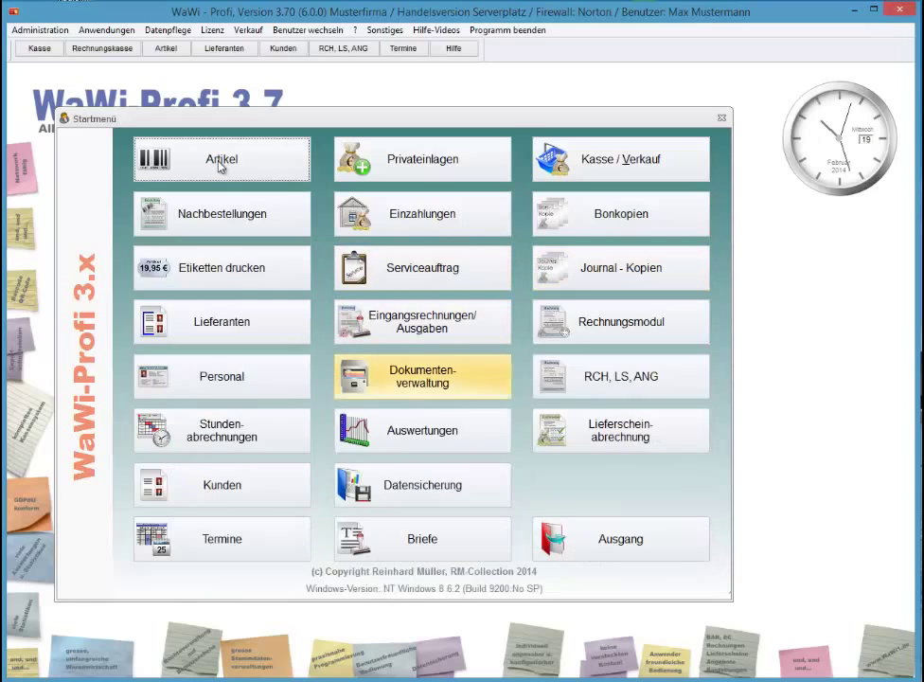
- Open the article master and create a new article with catalogue number 123456 through its quick goods receipt form
left_click(221, 161)
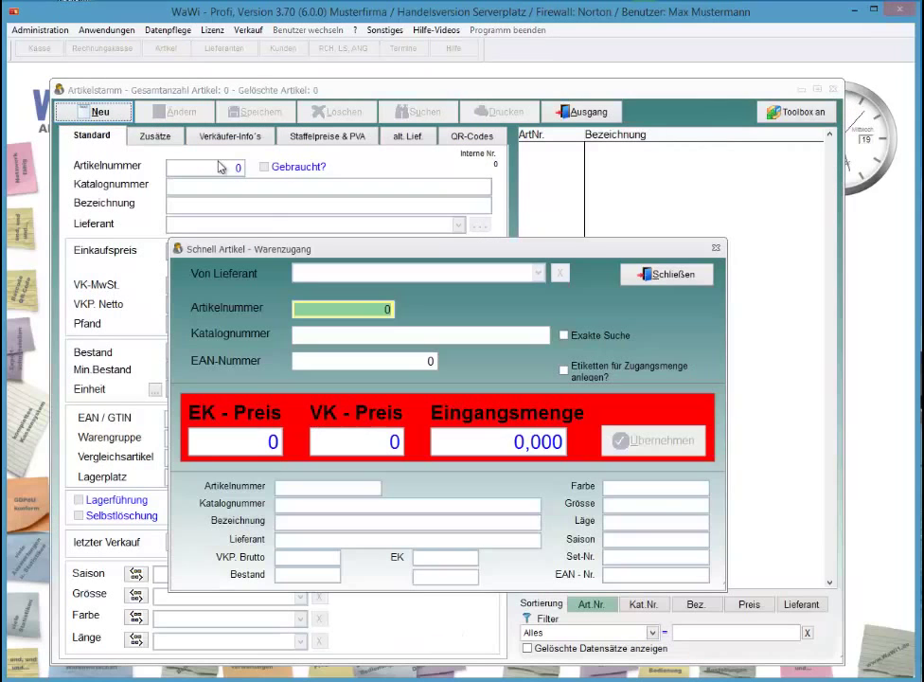
key("Tab")
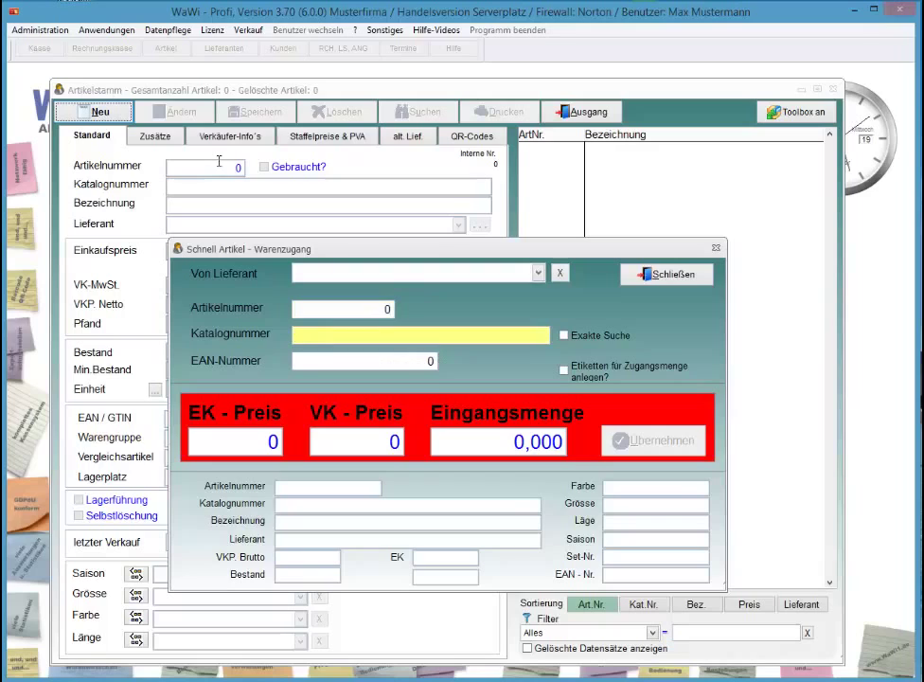
type("123456")
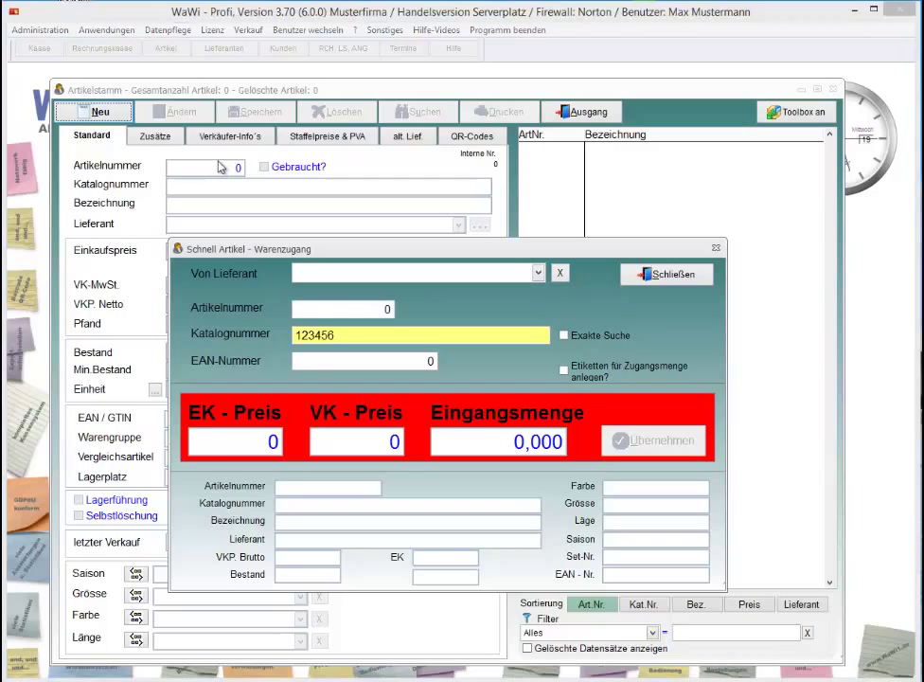
key("Return")
key("Left")
key("Return")
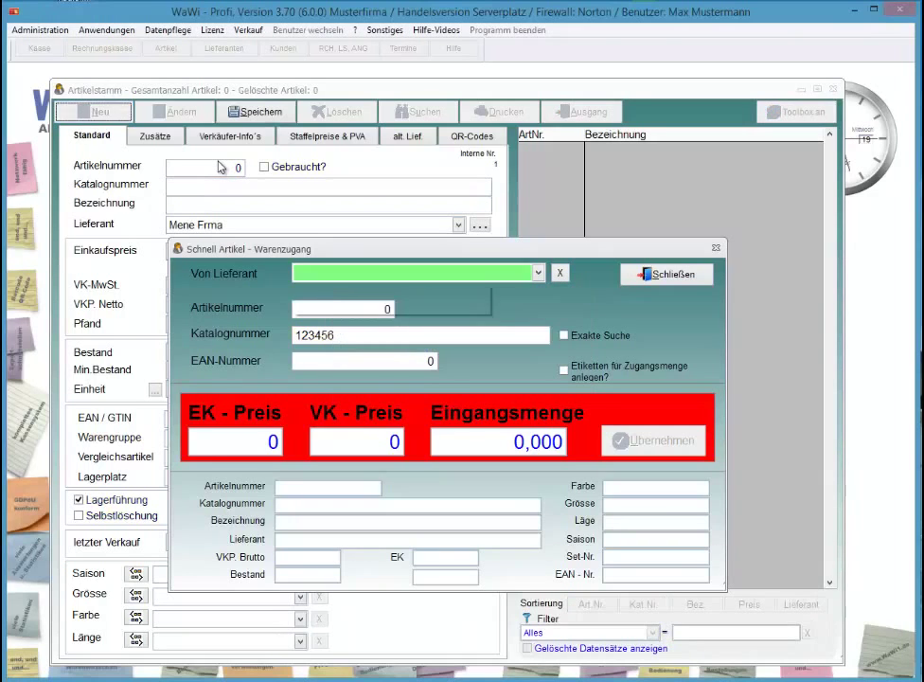
key("Down")
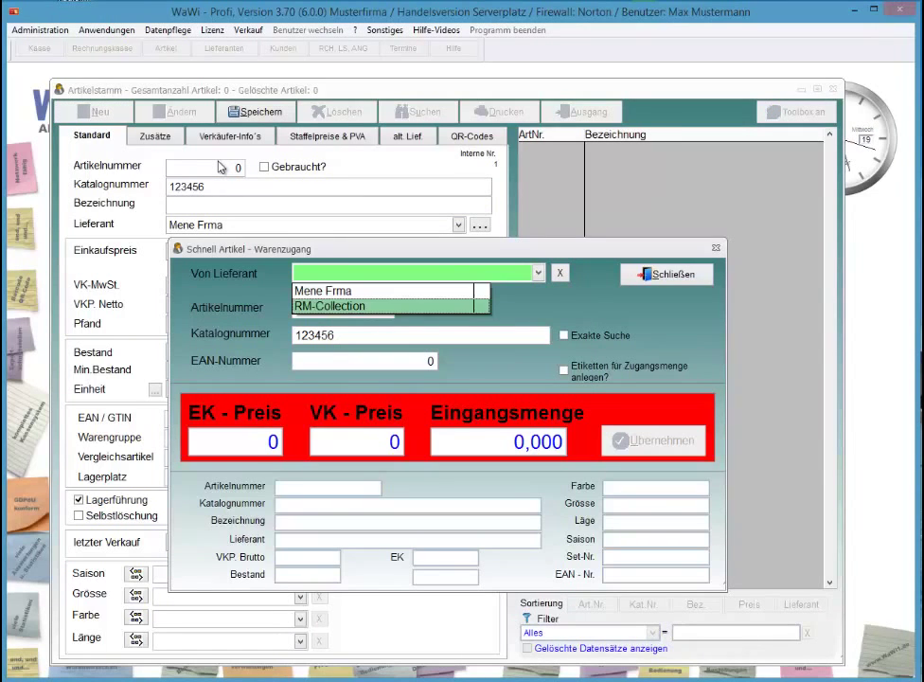
key("Return")
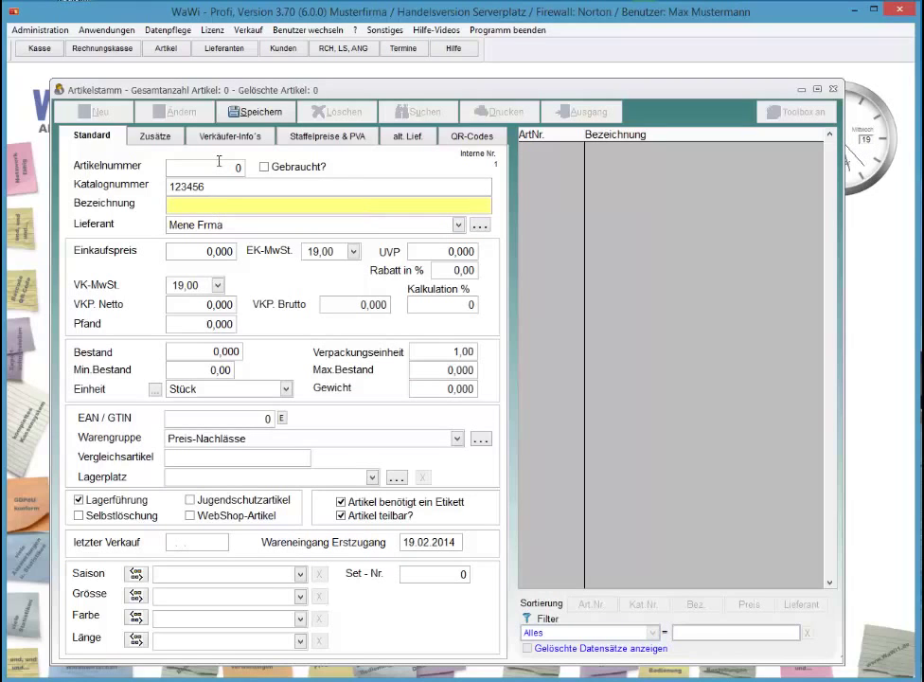
- Enter "Testartikel 1" as the new article's description (Bezeichnung)
key("shift+Tab")
key("Tab")
type("Testartel 1")
key("Left")
key("Left")
key("Left")
key("Left")
type("ik")
key("Tab")
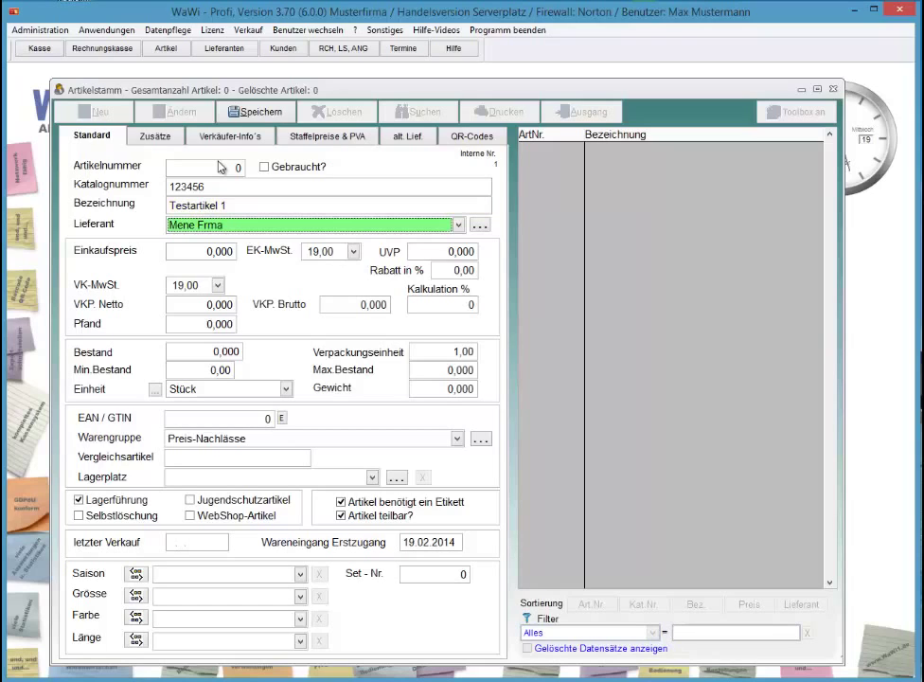
- Assign RM-Collection as the article's supplier and set the purchase price to 10
key("Down")
key("Tab")
type("10")
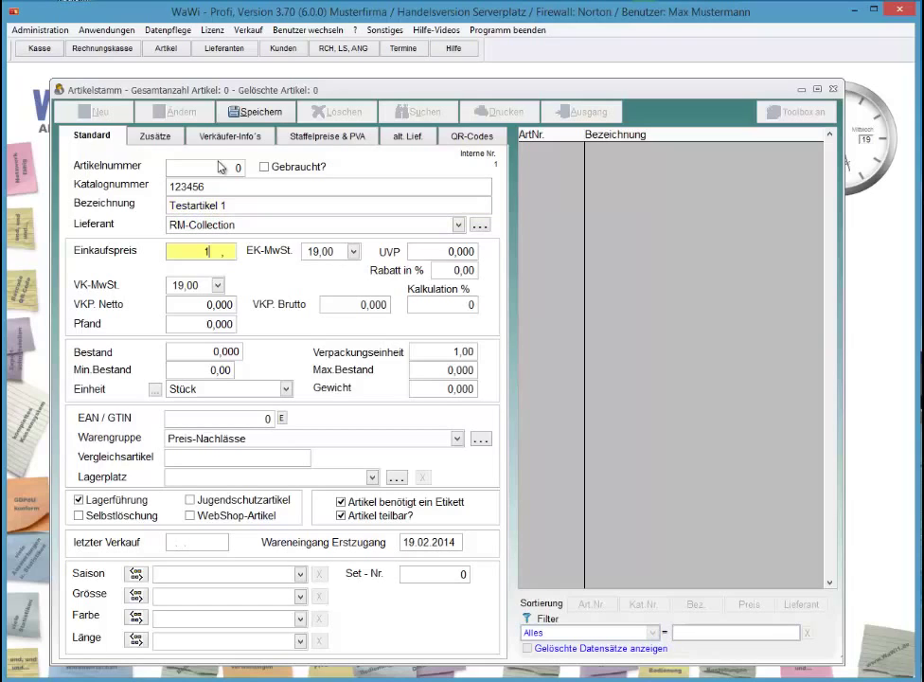
- Set the article's gross selling price (VKP. Brutto) to 20, keeping the default tax rates and discount
key("Tab")
key("Tab")
key("Tab")
key("Tab")
key("Tab")
key("Tab")
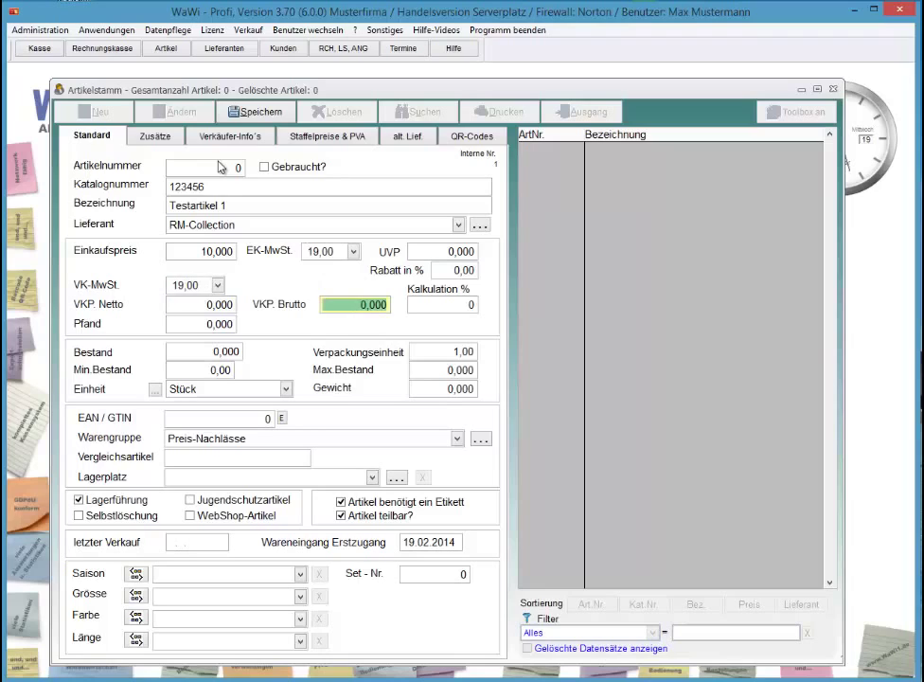
type("20 ,")
key("Tab")
key("Tab")
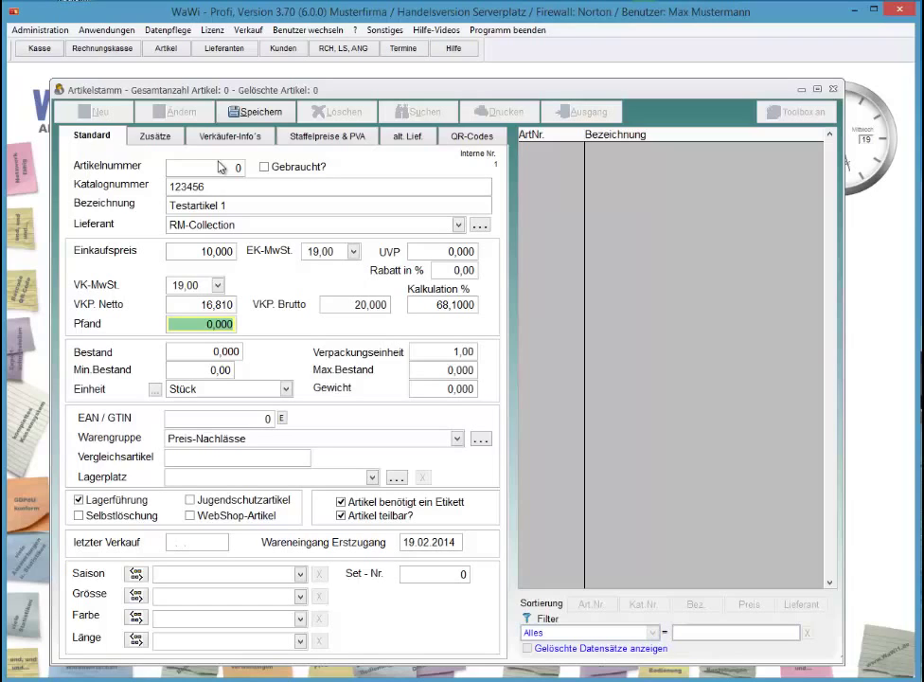
- Set the article's stock quantity (Bestand) to 10 and leave the deposit at its default
key("Tab")
type("10")
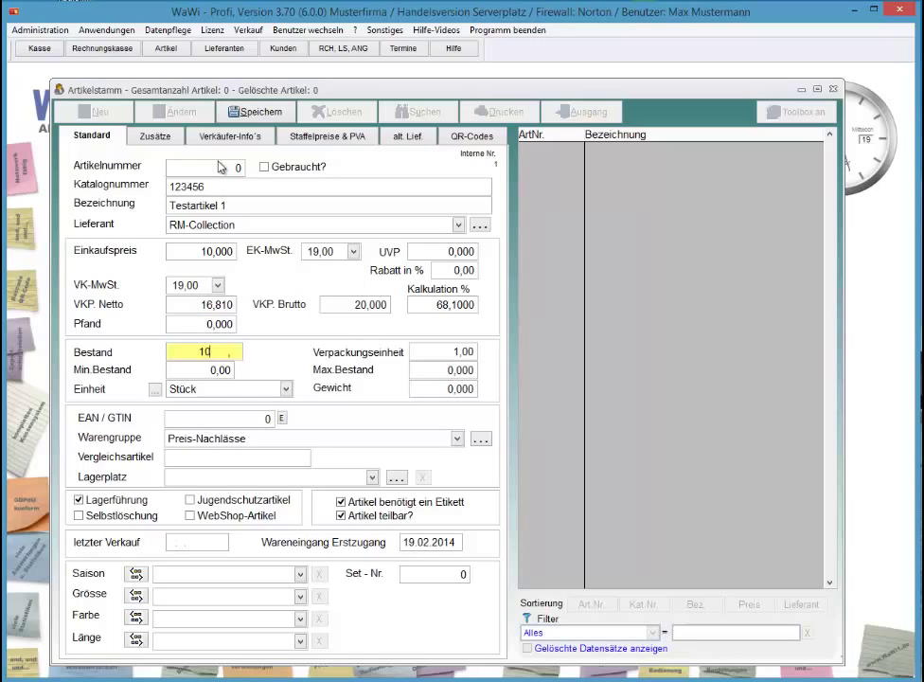
key("Tab")
- Add a new unit "Einheit123" at the end of the list of standard units and save the list
key("Tab")
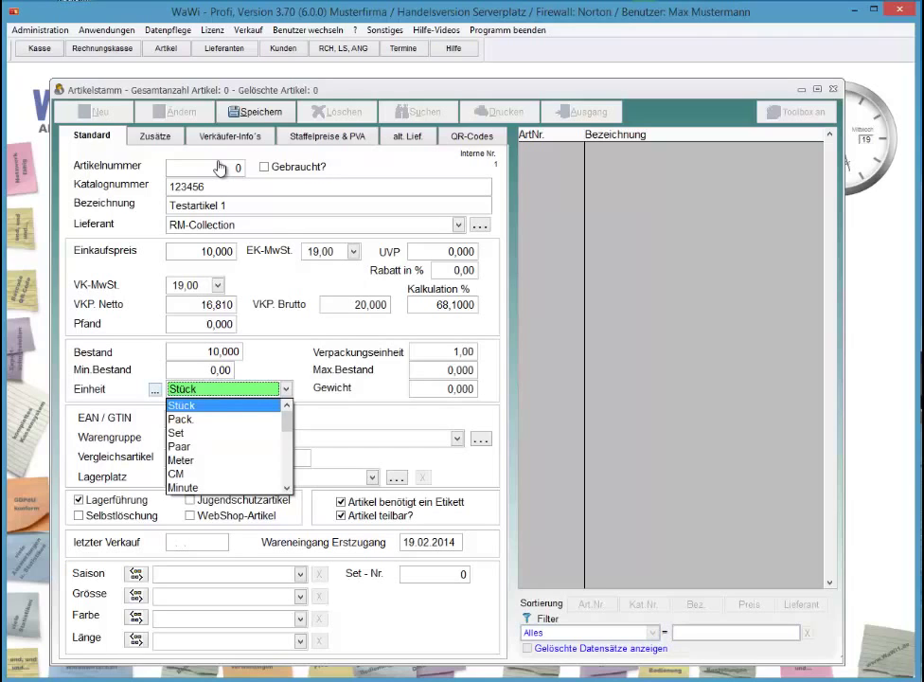
key("F2")
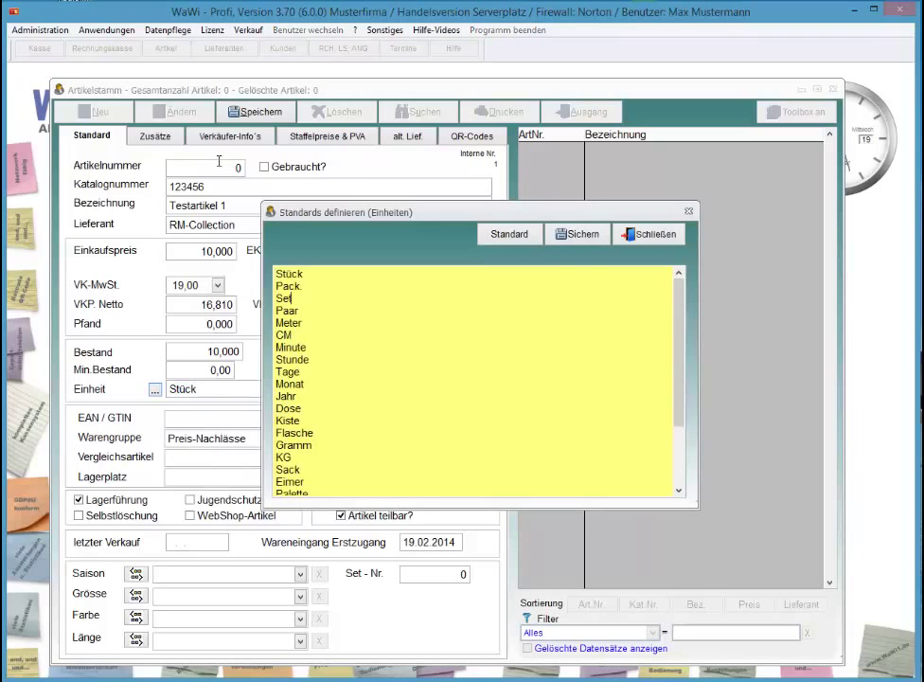
key("shift+Down")
key("shift+Down")
key("shift+Down")
key("shift+Down")
key("shift+Down")
key("shift+Down")
key("shift+Down")
key("shift+Down")
key("shift+Down")
key("shift+Down")
key("shift+Down")
key("shift+Down")
key("shift+Down")
key("shift+Down")
key("shift+Down")
key("shift+Down")
key("shift+Down")
key("shift+Down")
key("shift+Down")
key("shift+Down")
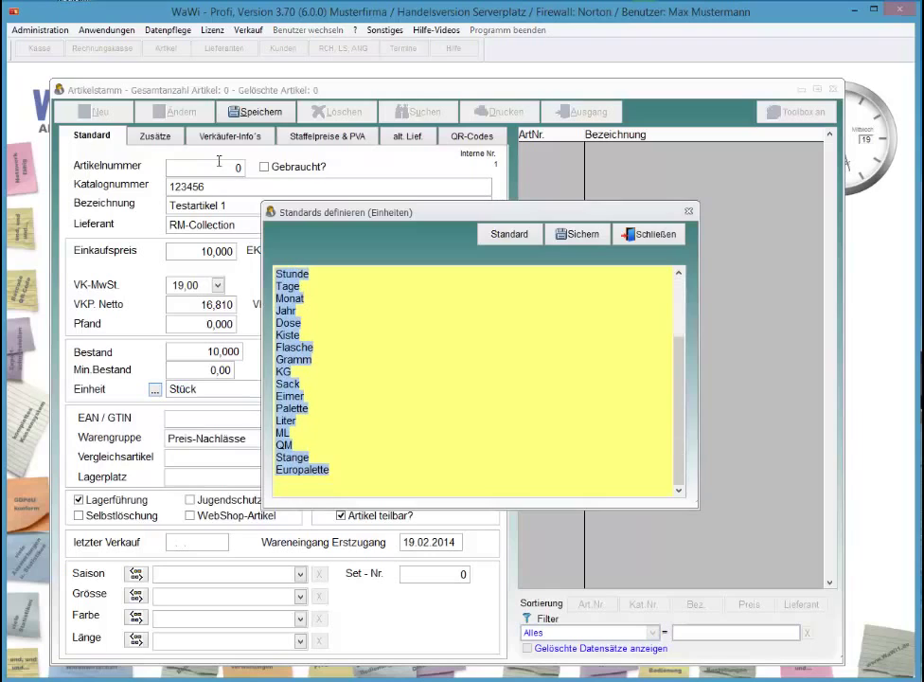
key("Down")
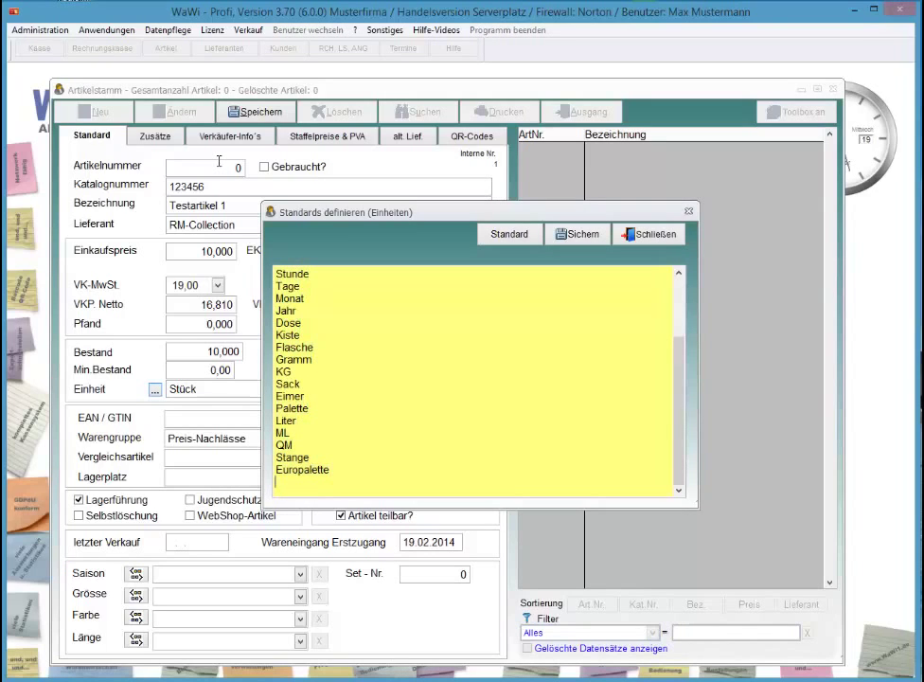
type("Einheit123")
key("alt+s")
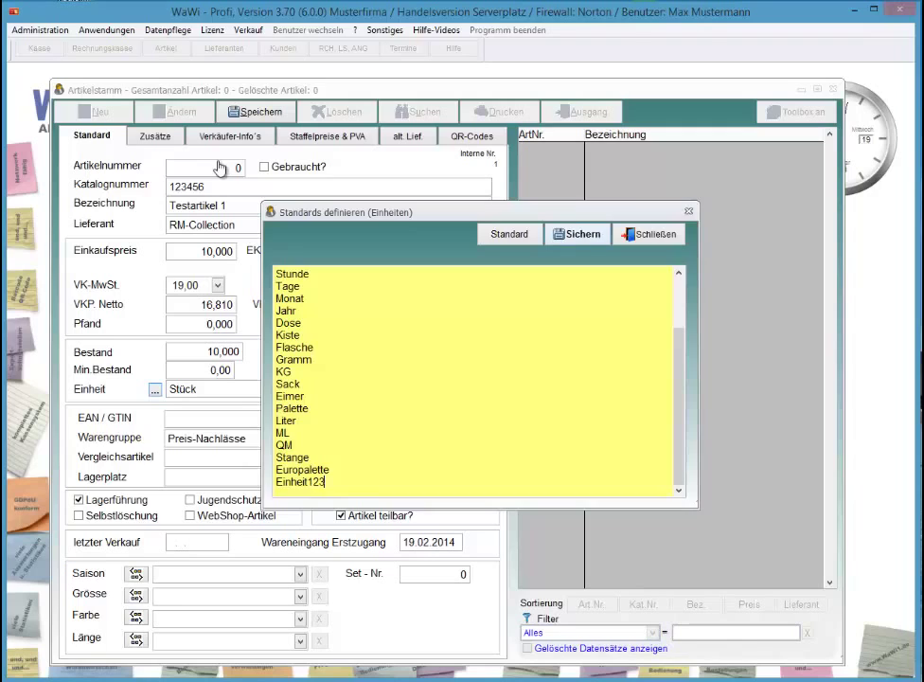
- Select Einheit123 as the article's unit of measure
key("Down")
key("Down")
key("Down")
key("Down")
key("Down")
key("Down")
key("Down")
key("Down")
key("Down")
key("Down")
key("Down")
key("Down")
key("Down")
key("Down")
key("Down")
key("Down")
key("Down")
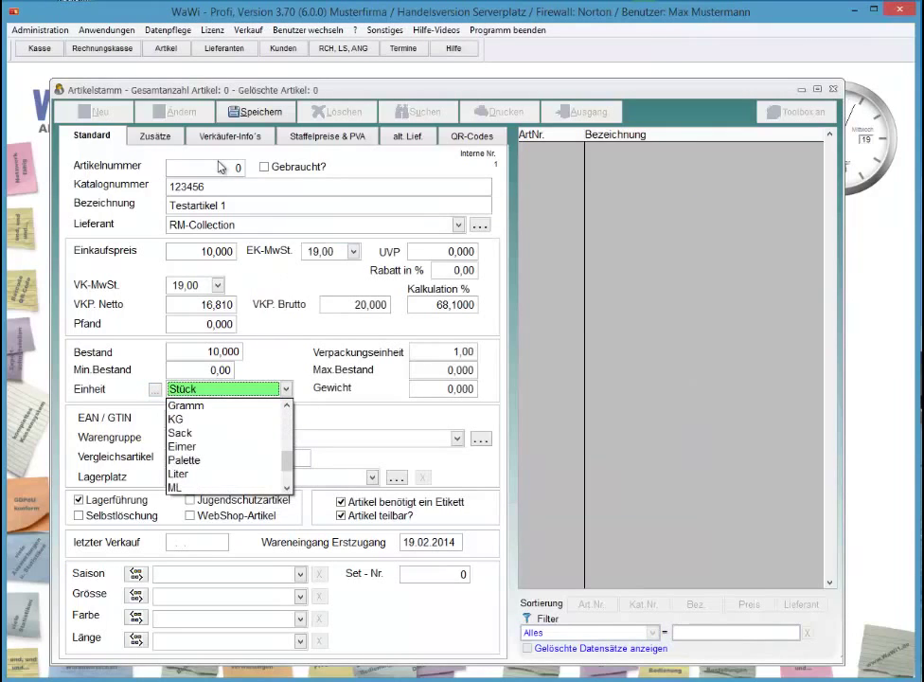
key("Return")
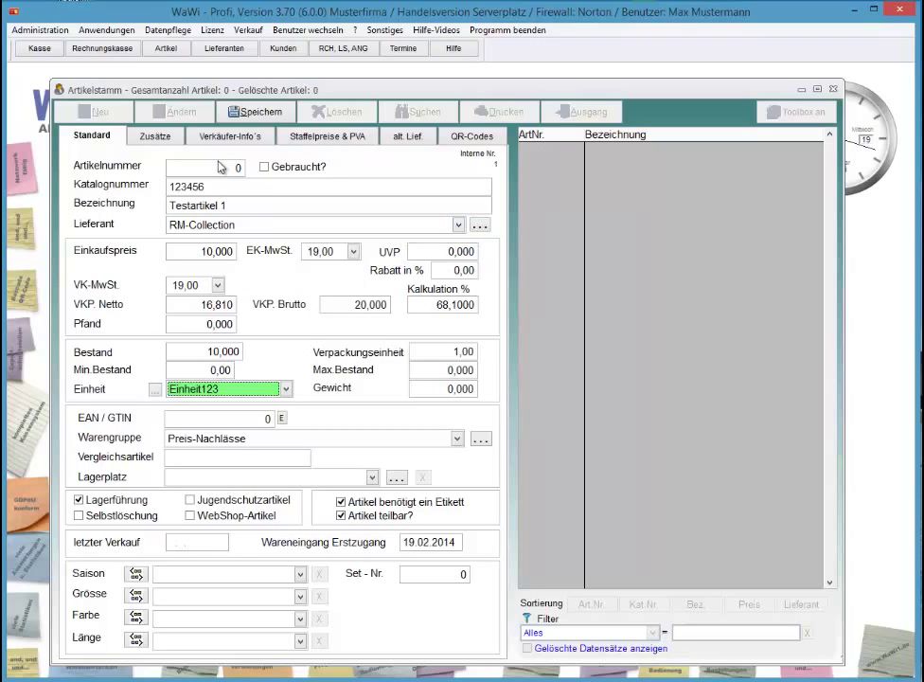
- Create and save a supplier "Musterliefert 500" with our customer number filled in, and adopt it as the article's supplier
key("F2")
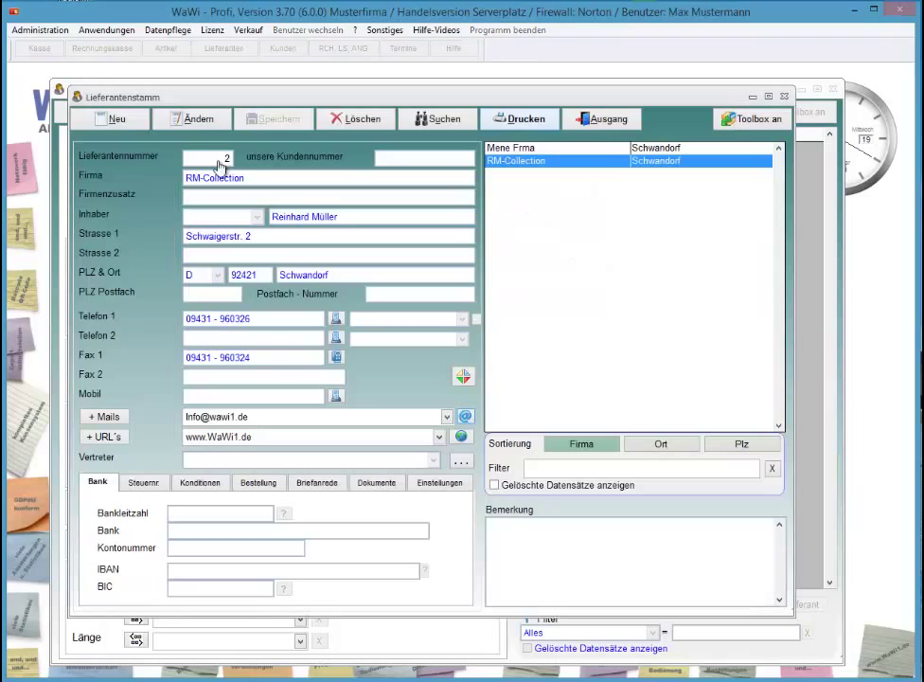
key("alt+n")
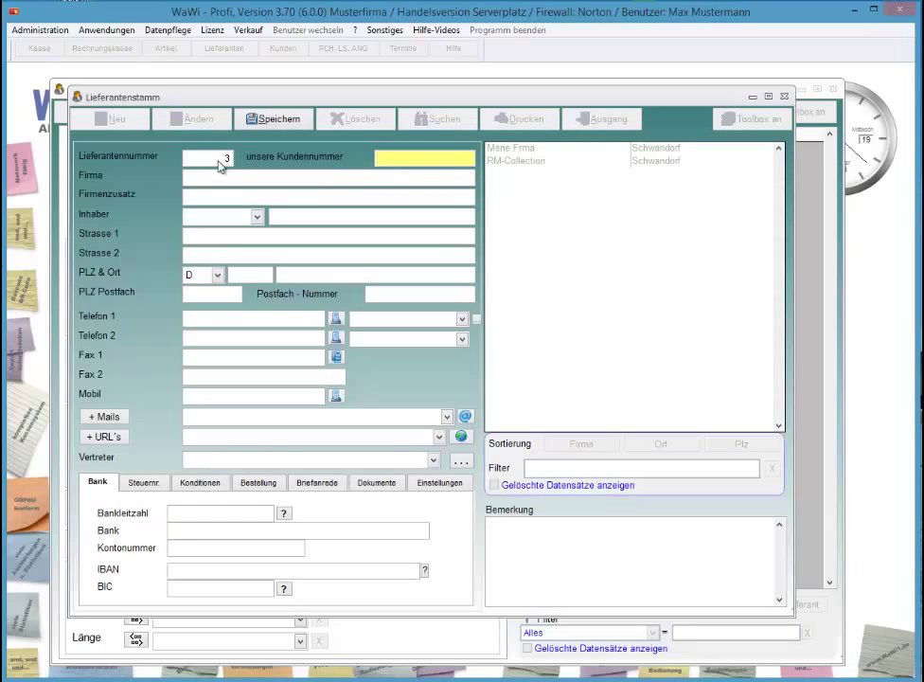
type("123456")
key("Tab")
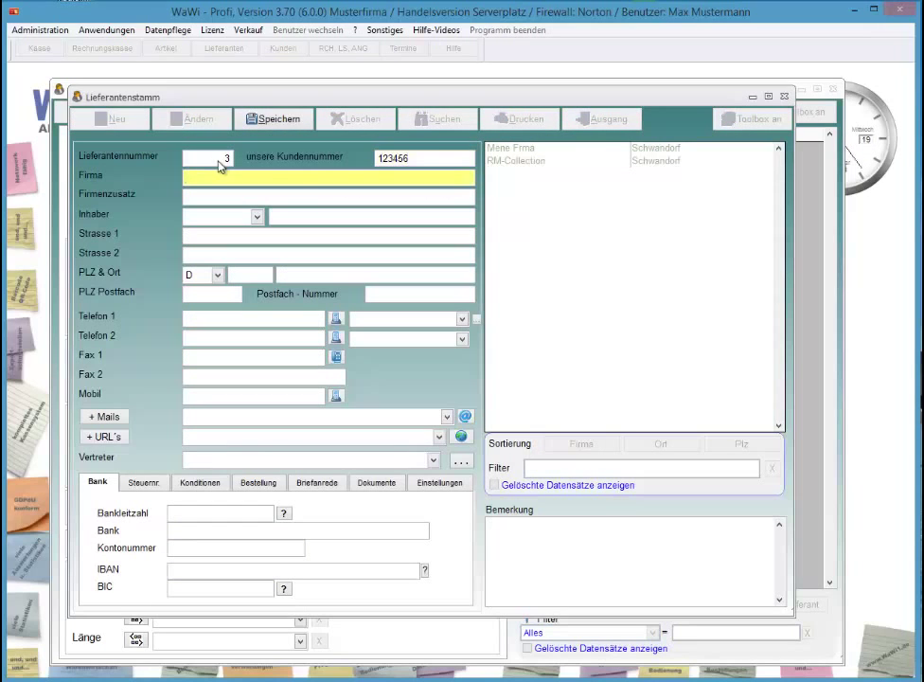
type("Musterliefert 500")
key("ctrl+s")
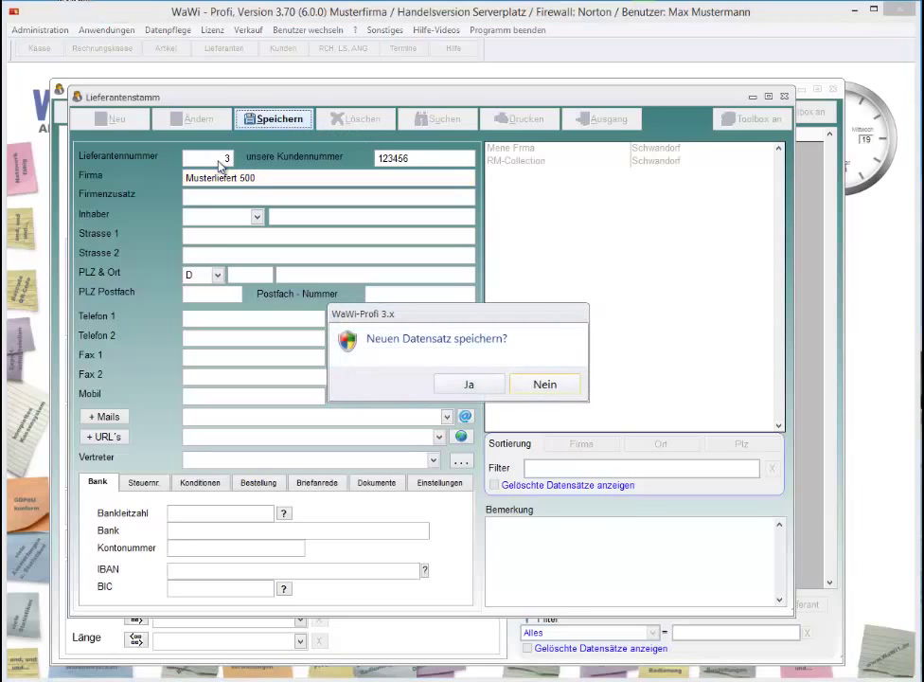
key("Return")
key("Escape")
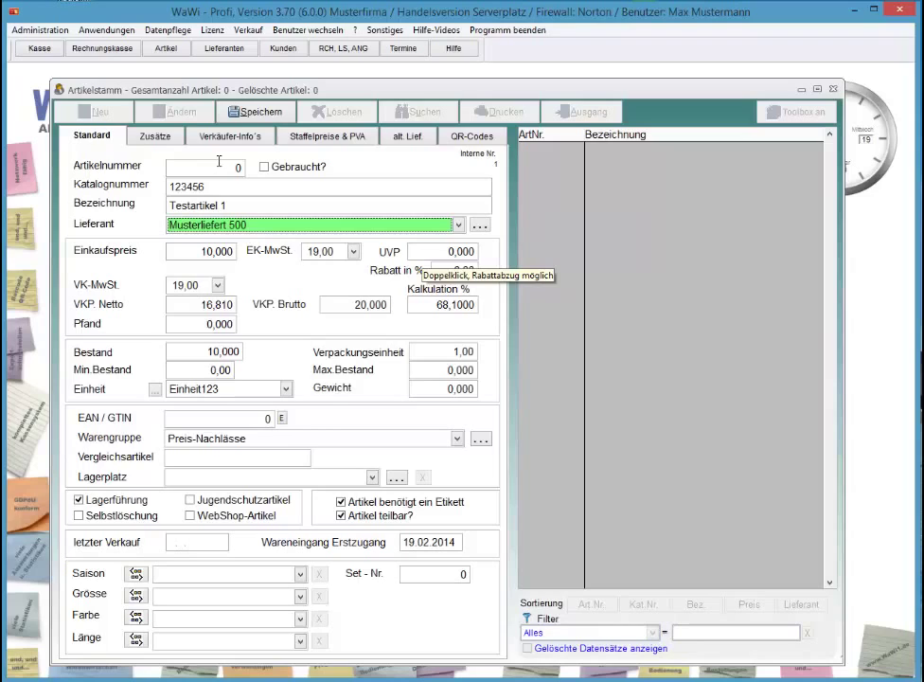
key("Tab")
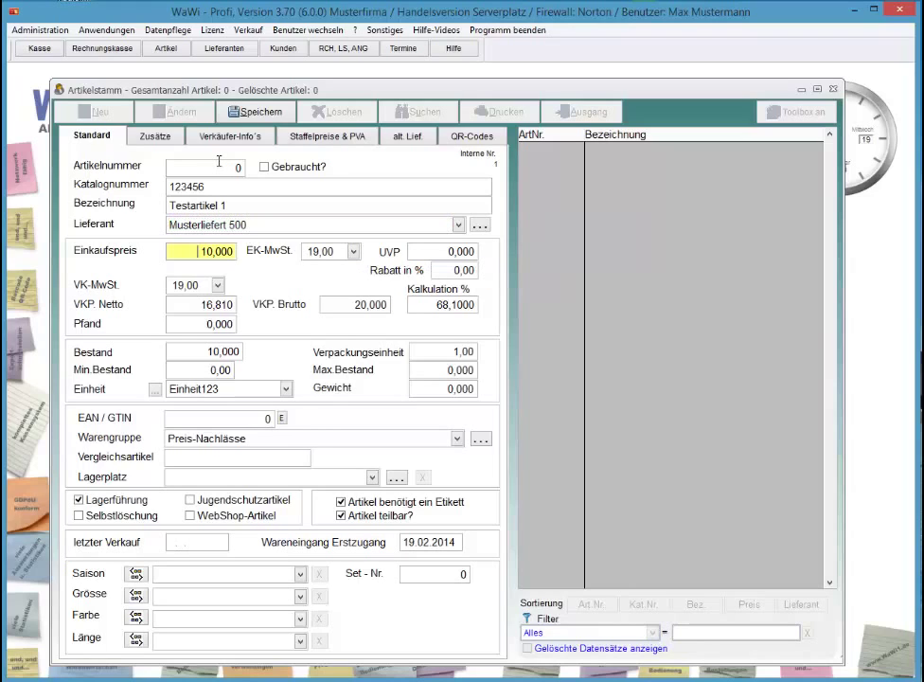
- Check the available purchase VAT rates and the supplier list, keeping Musterliefert 500 as the article's supplier
key("Tab")
key("F4")
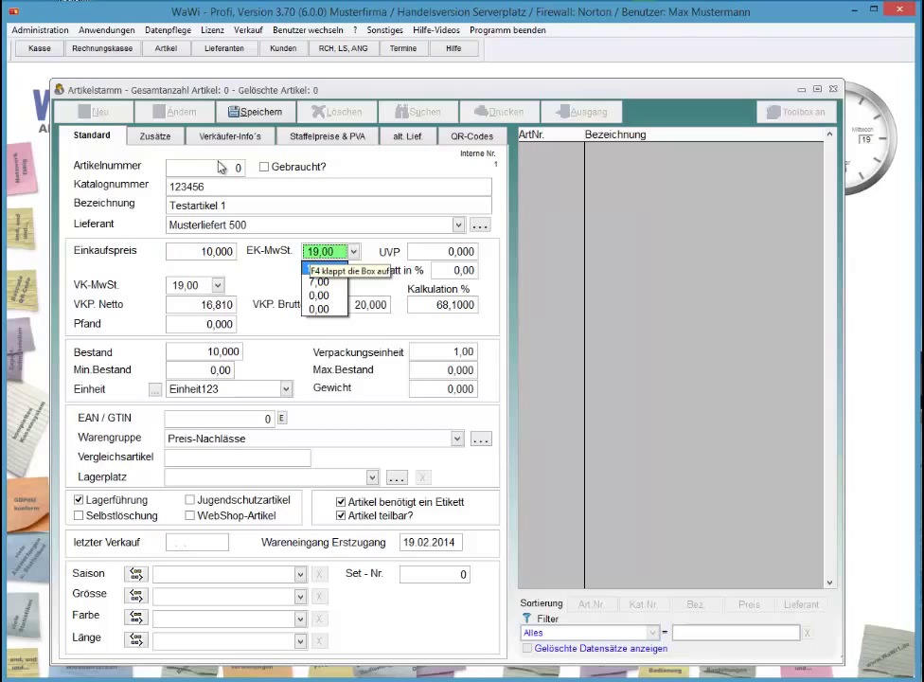
key("shift+Tab")
key("shift+Tab")
key("F4")
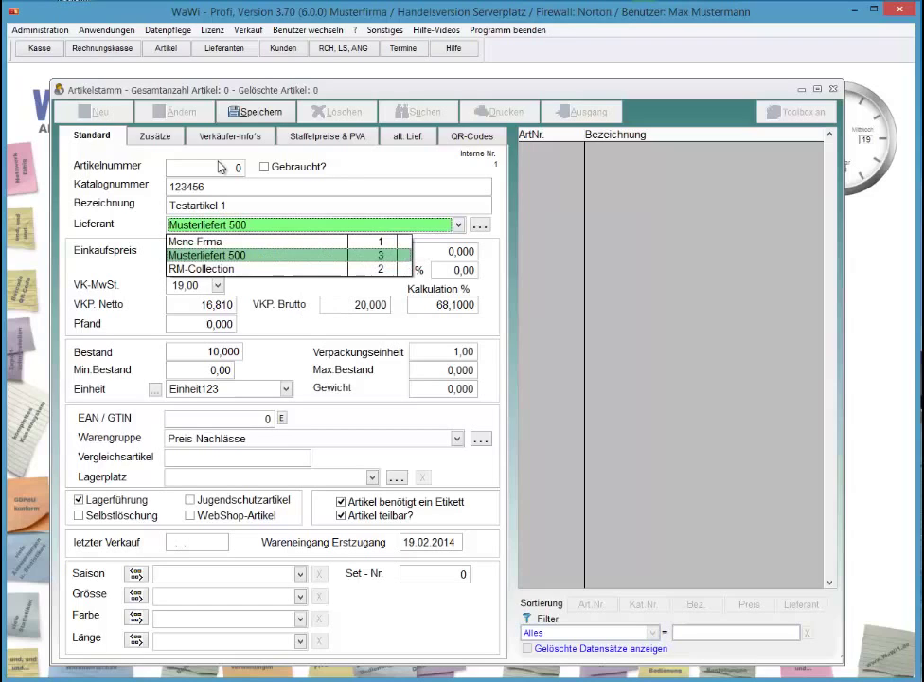
key("Down")
key("Escape")
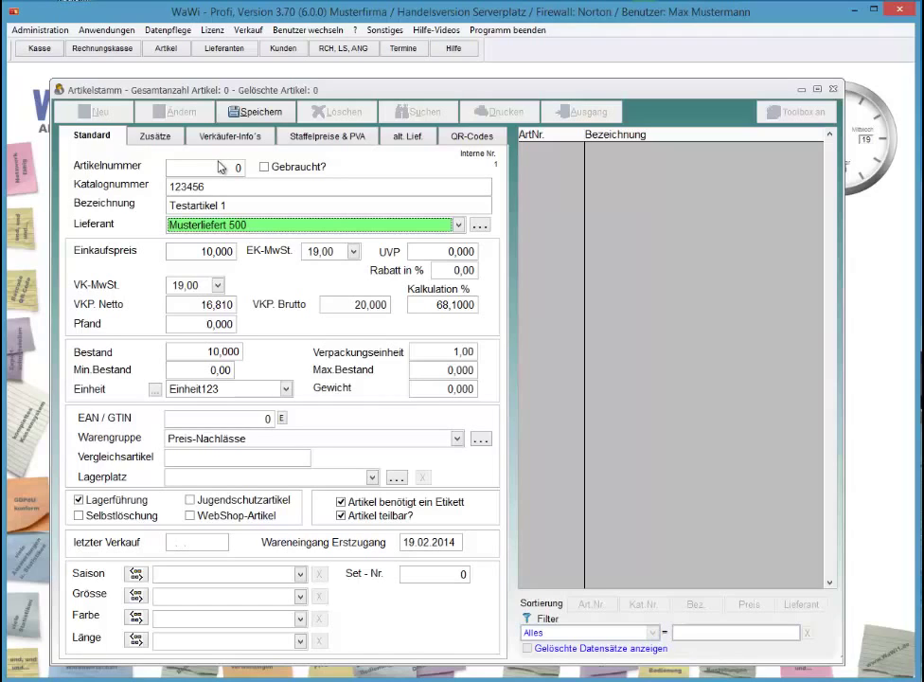
- Confirm 19,00 as the sales VAT rate (VK-MwSt.) and set the minimum stock (Min.Bestand) to 2
key("Tab")
key("F4")
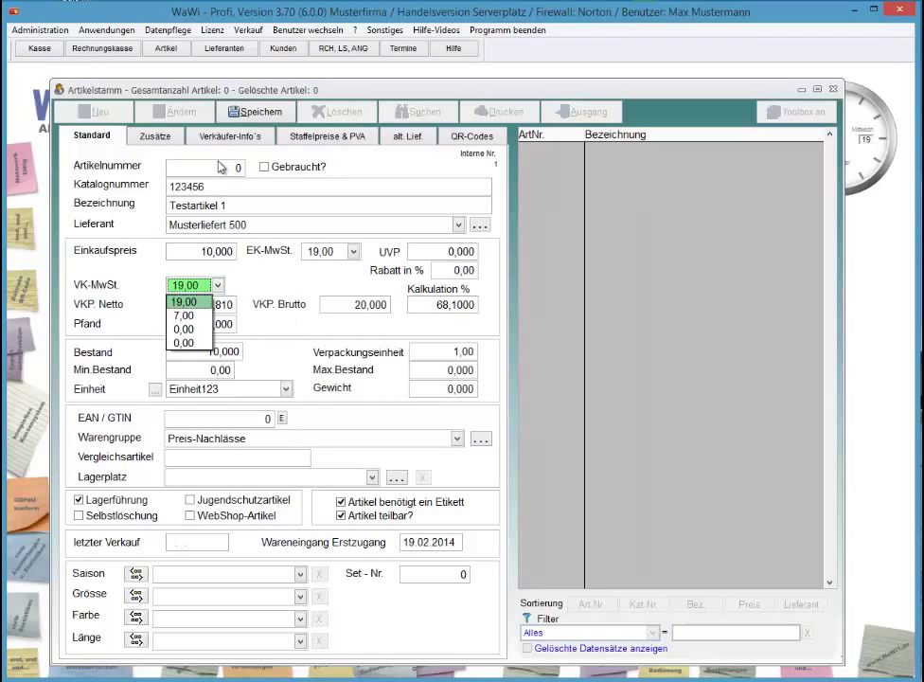
key("Return")
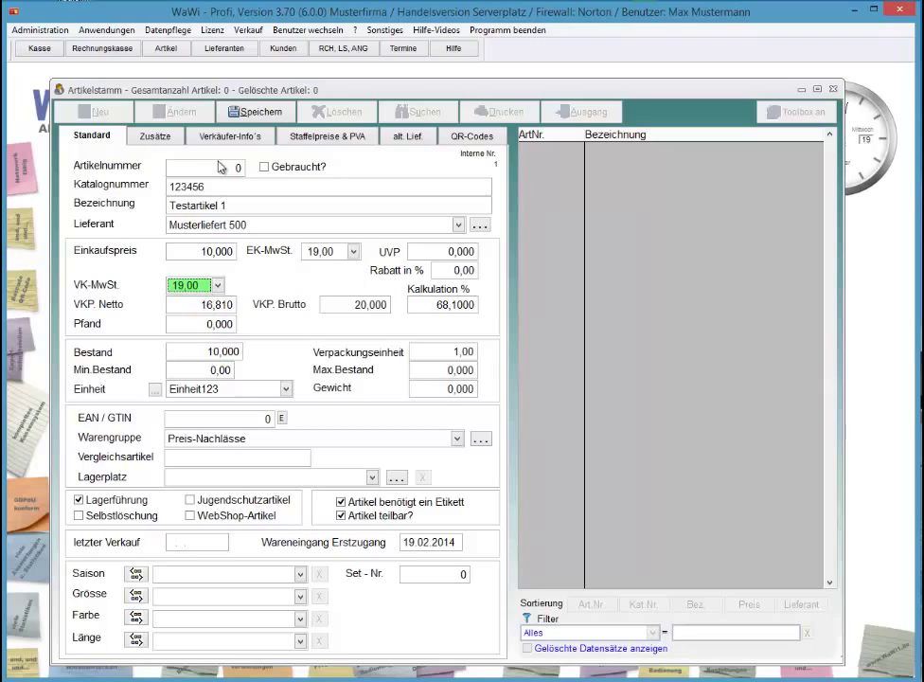
key("Tab")
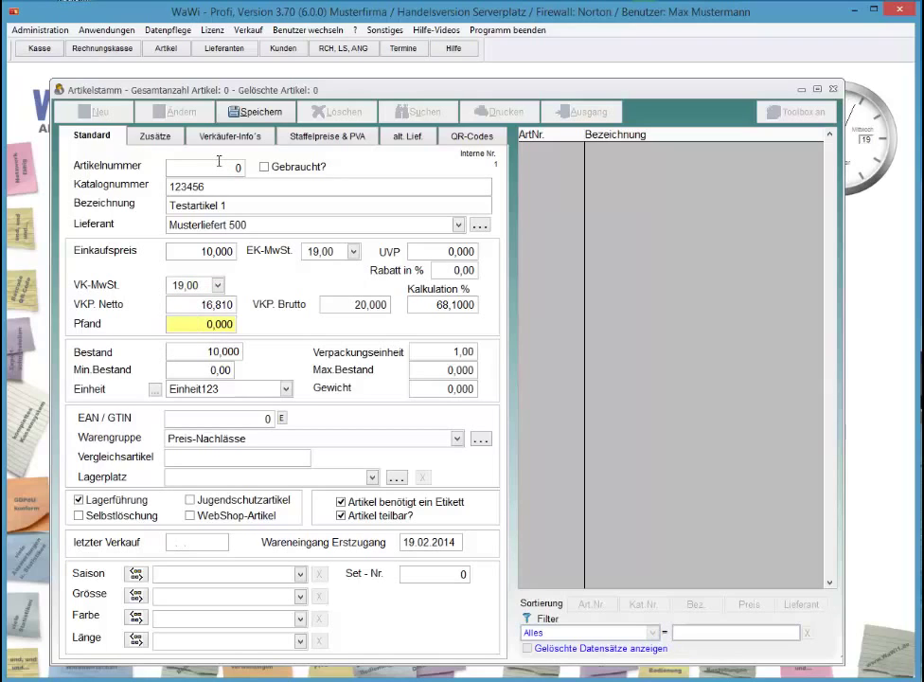
key("Tab")
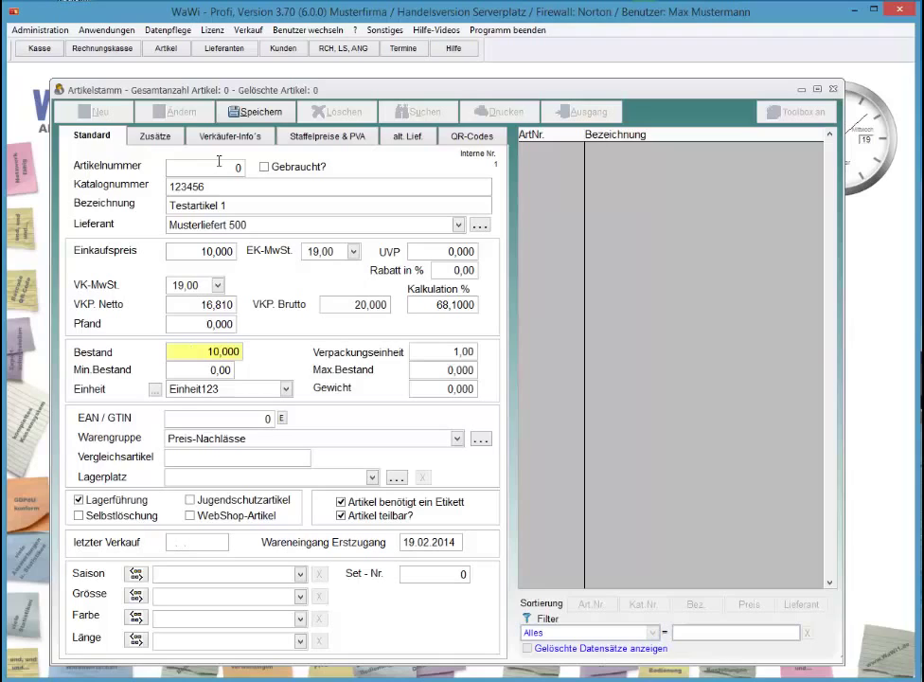
key("Tab")
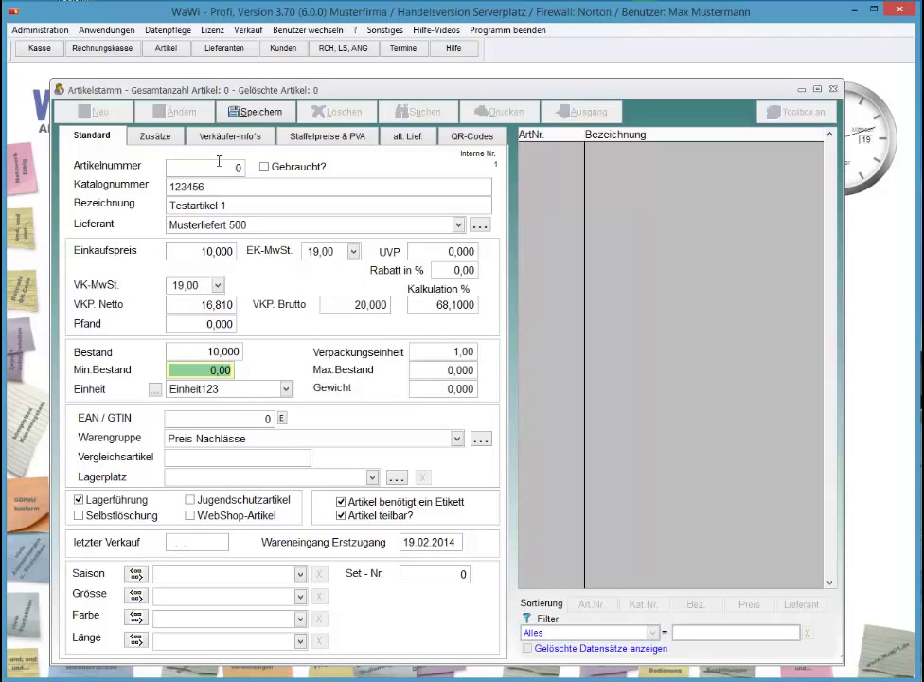
type("2 ,")
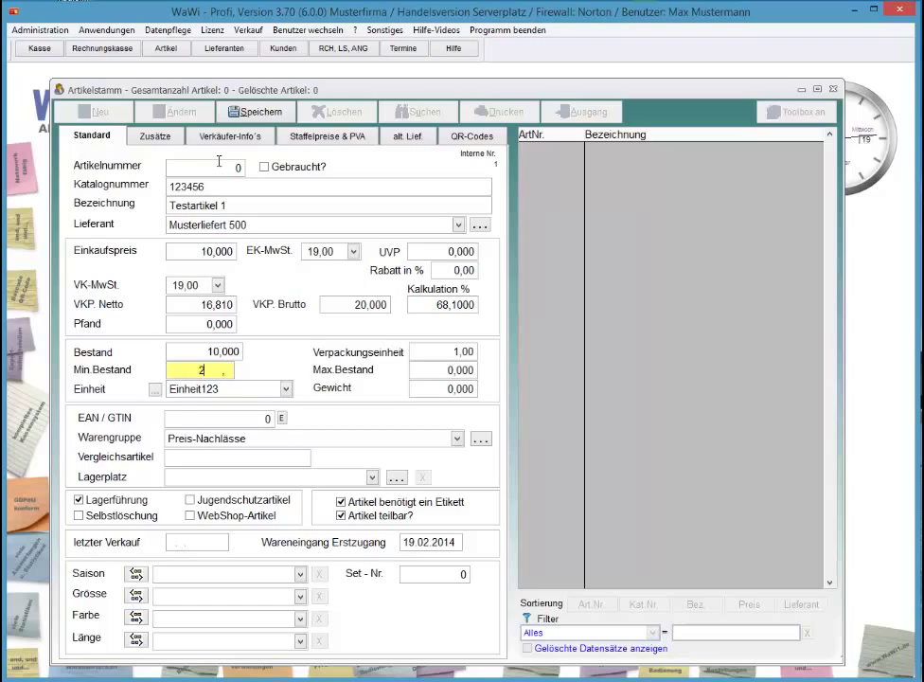
key("Tab")
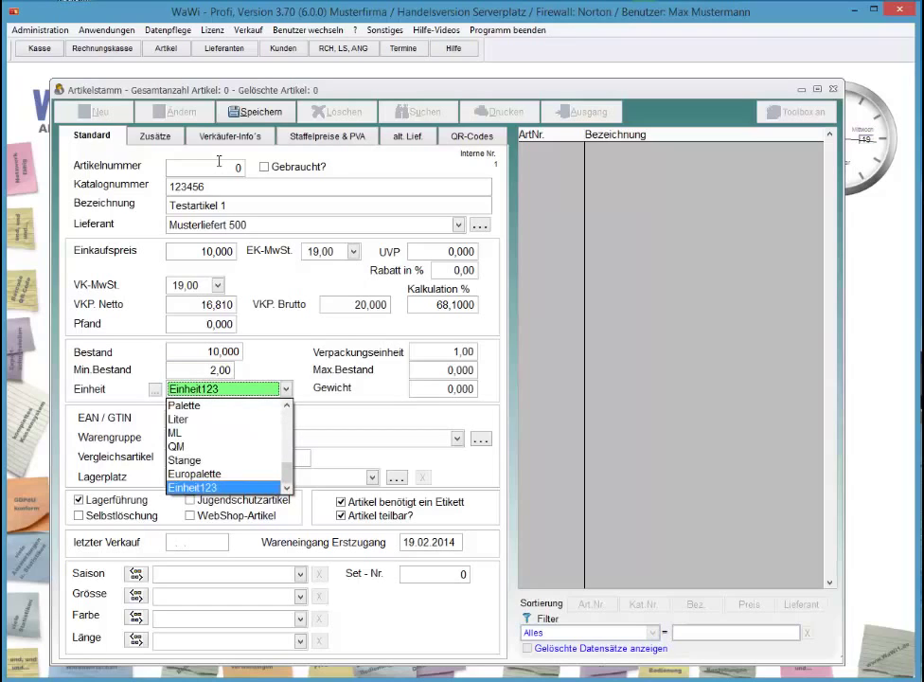
- Change the article's unit of measure (Einheit) to Stück
key("Home")
key("Return")
key("Tab")
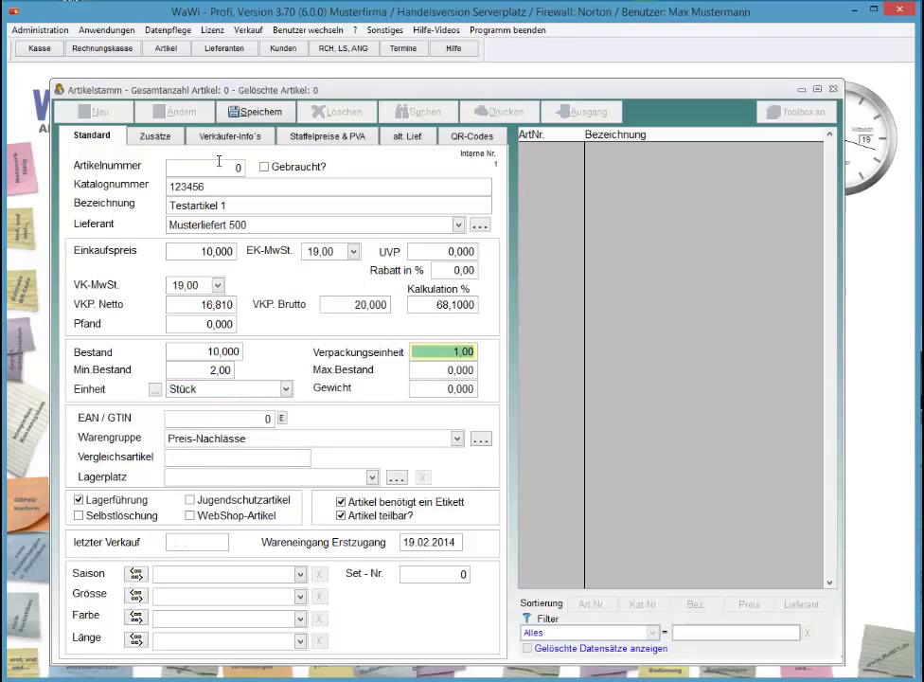
- Set the packaging unit (Verpackungseinheit) to 2, the maximum stock (Max.Bestand) to 12 and the weight (Gewicht) to 0,5
type("2 ,")
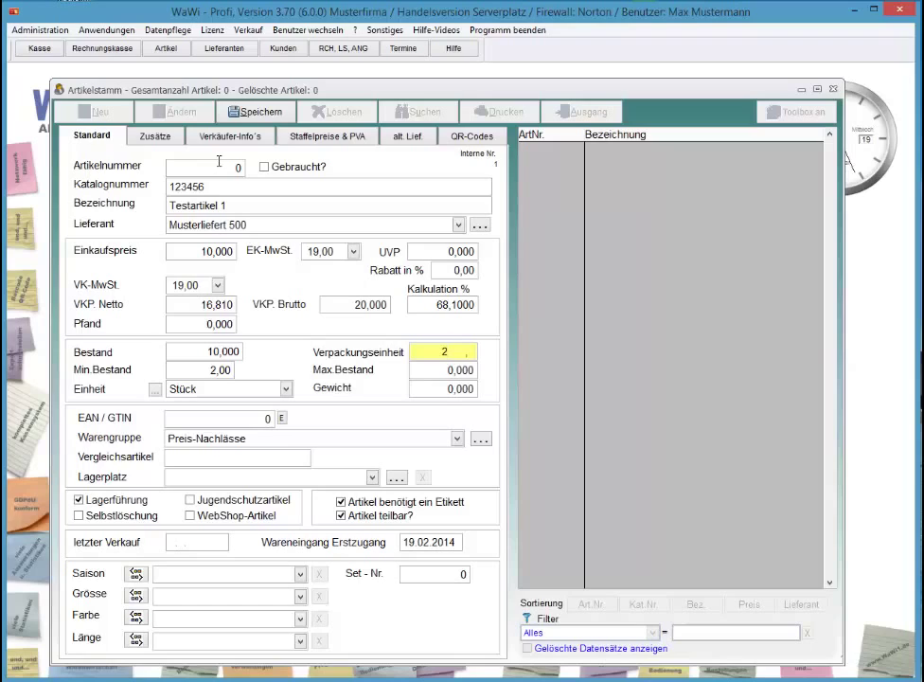
key("Tab")
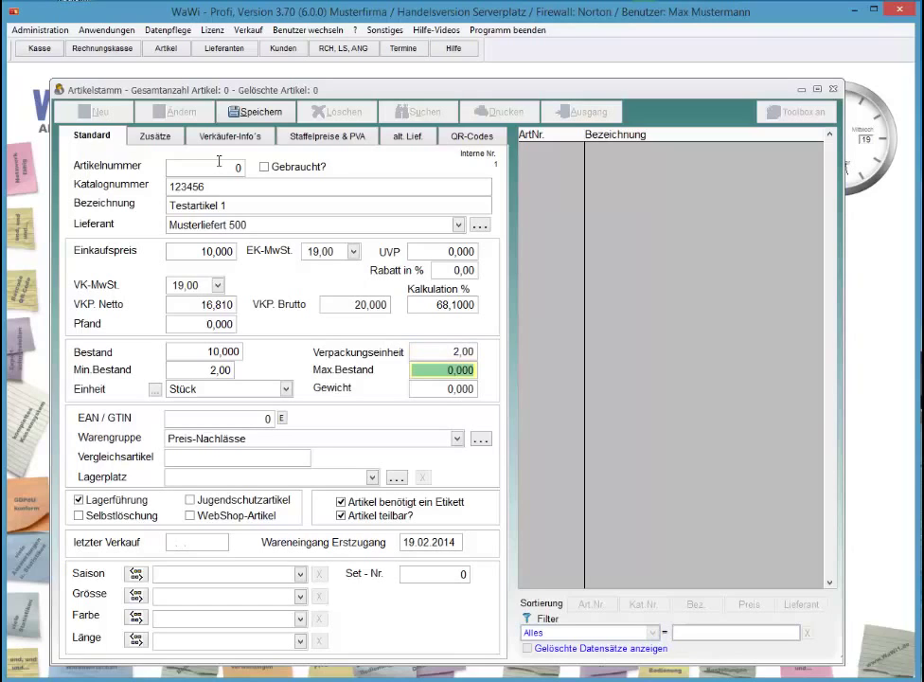
type("12")
key("Tab")
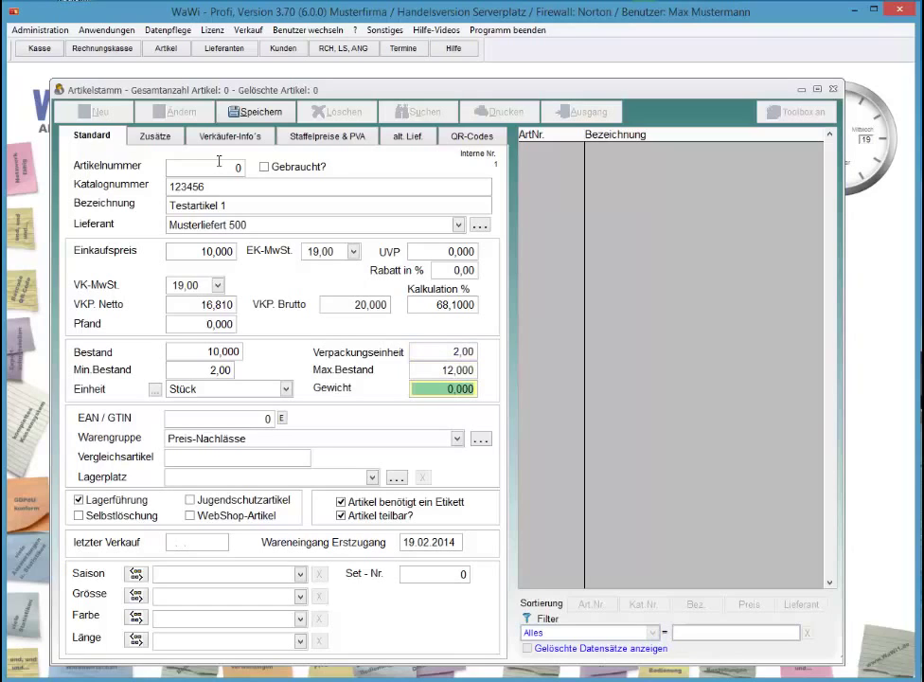
type("0,5")
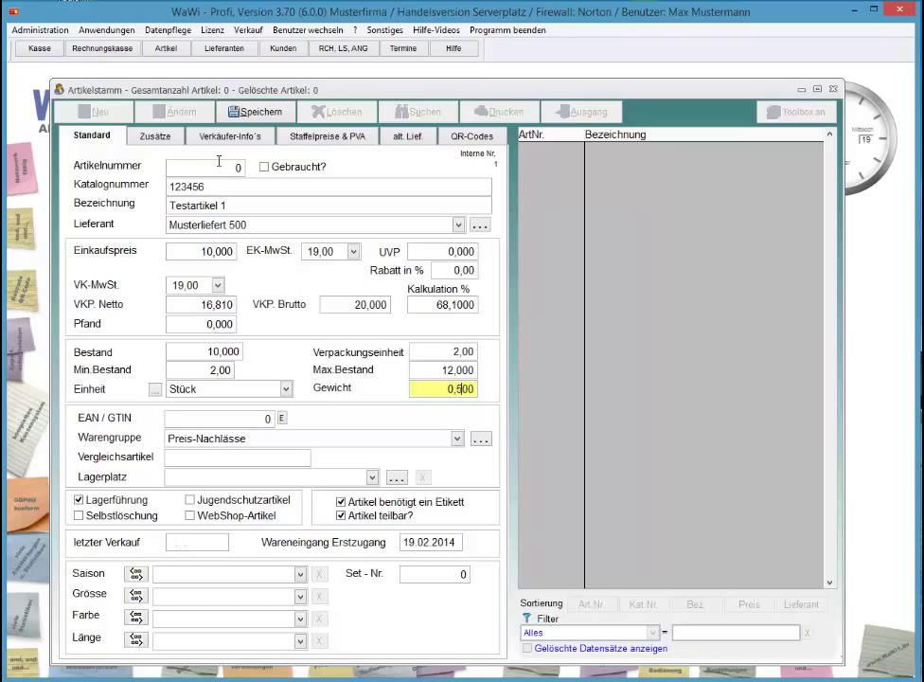
key("Tab")
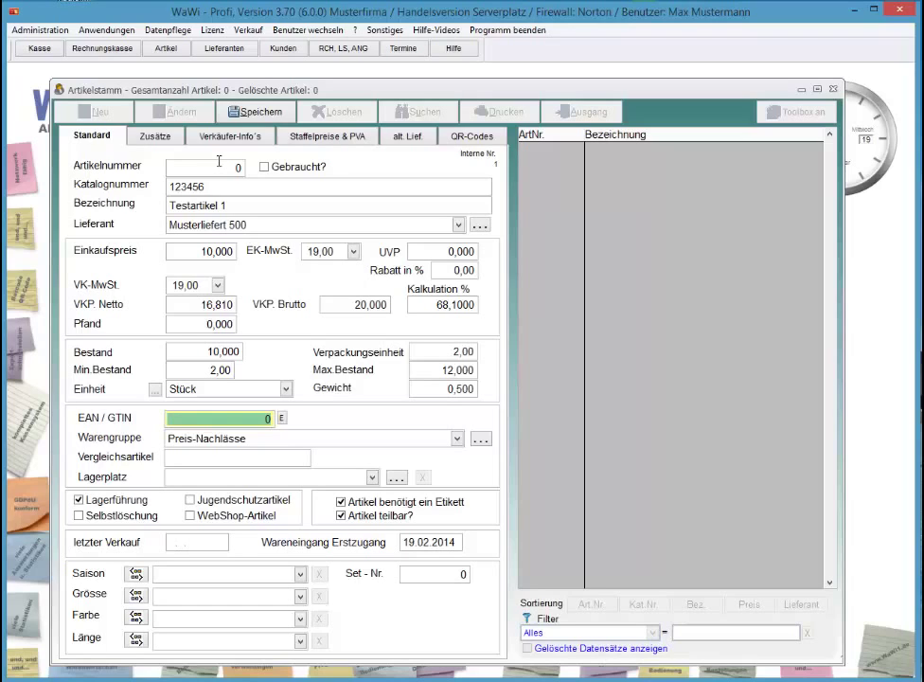
type("4017100151002")
key("Return")
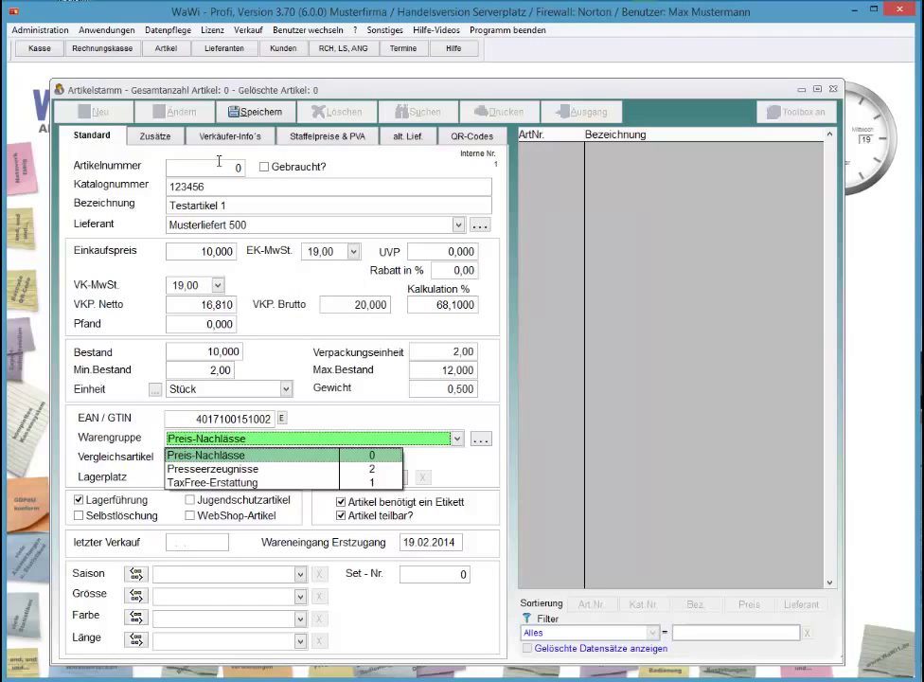
- Start a new product group named "Testgruppe" in the Warengruppenstamm, with a VAT rate of 19,00
key("Tab")
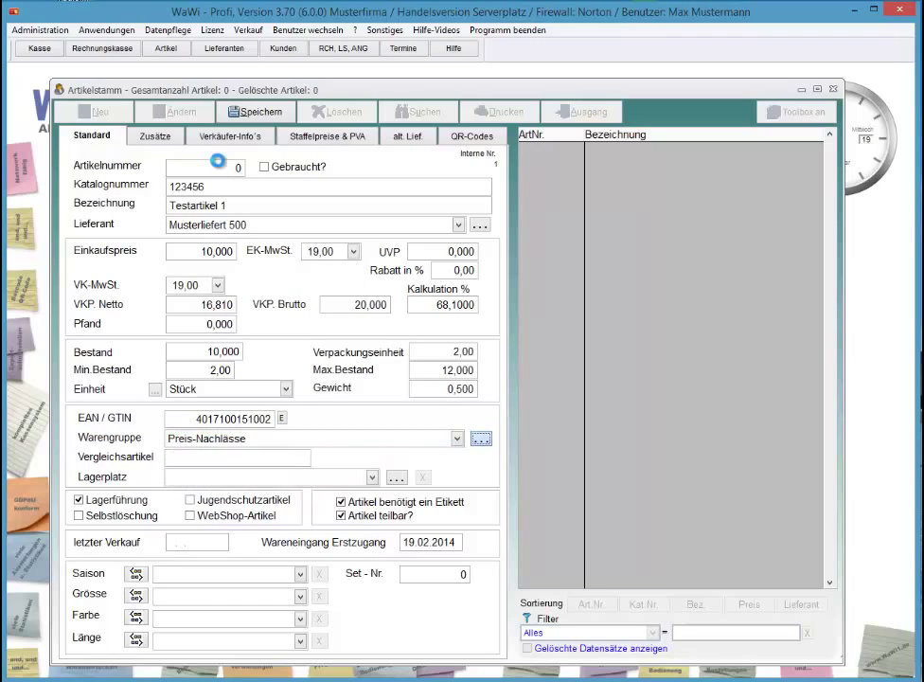
key("Return")
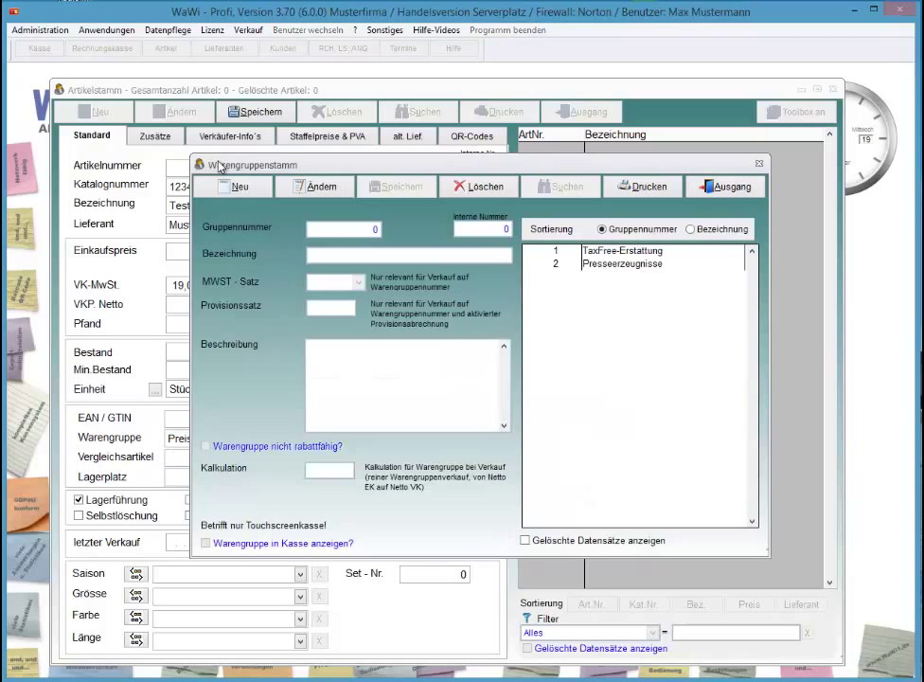
left_click(236, 187)
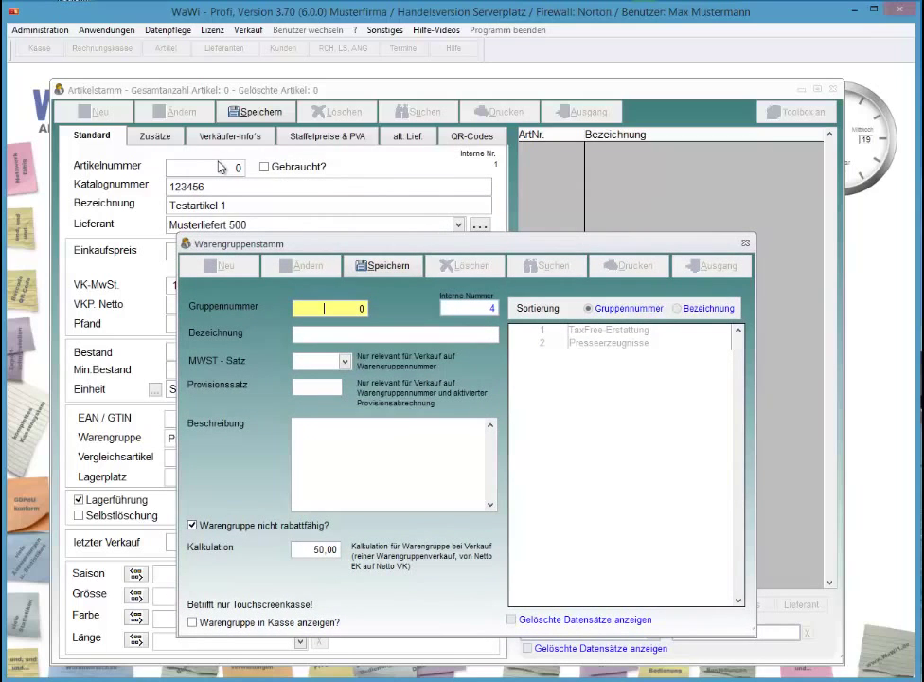
key("Tab")
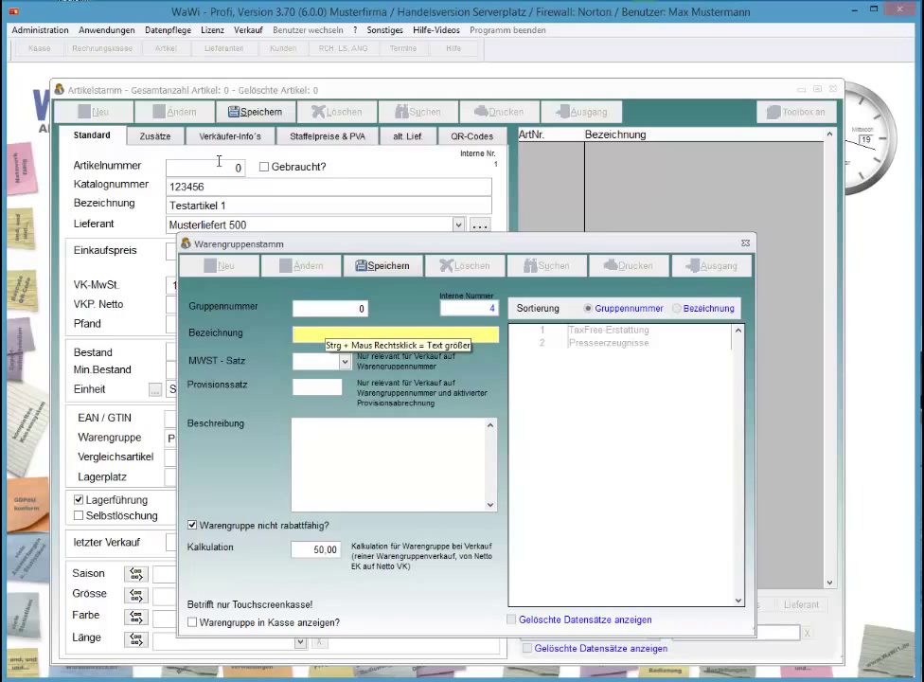
type("Testgru")
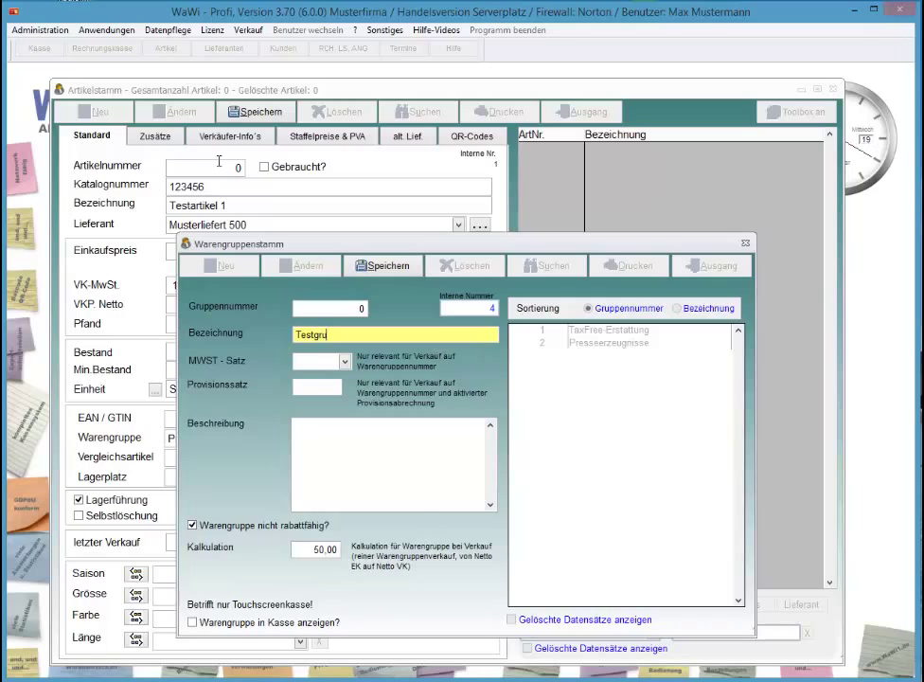
type("ppe")
key("Tab")
key("alt+Down")
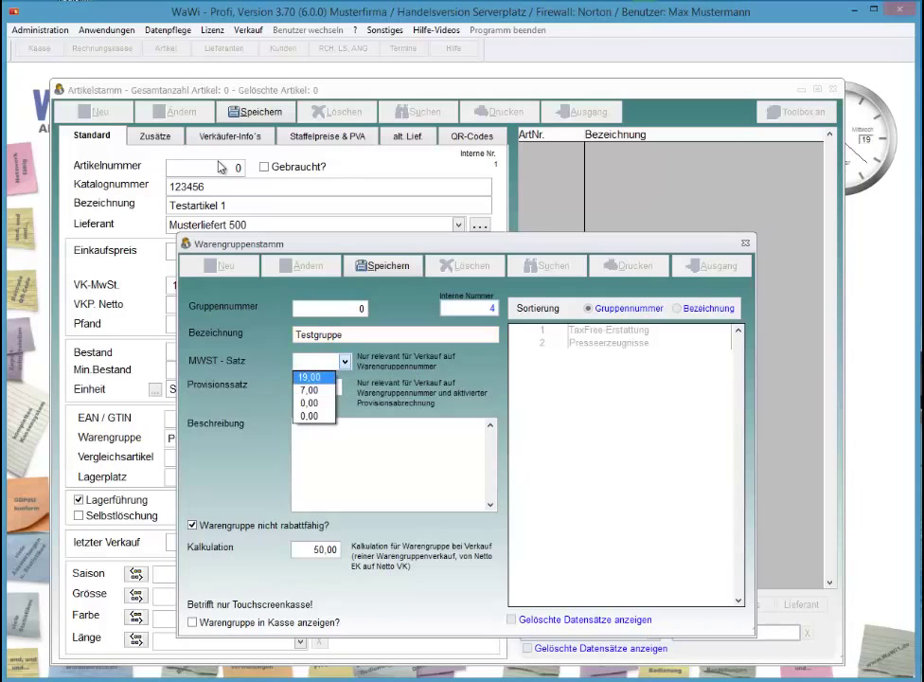
key("Return")
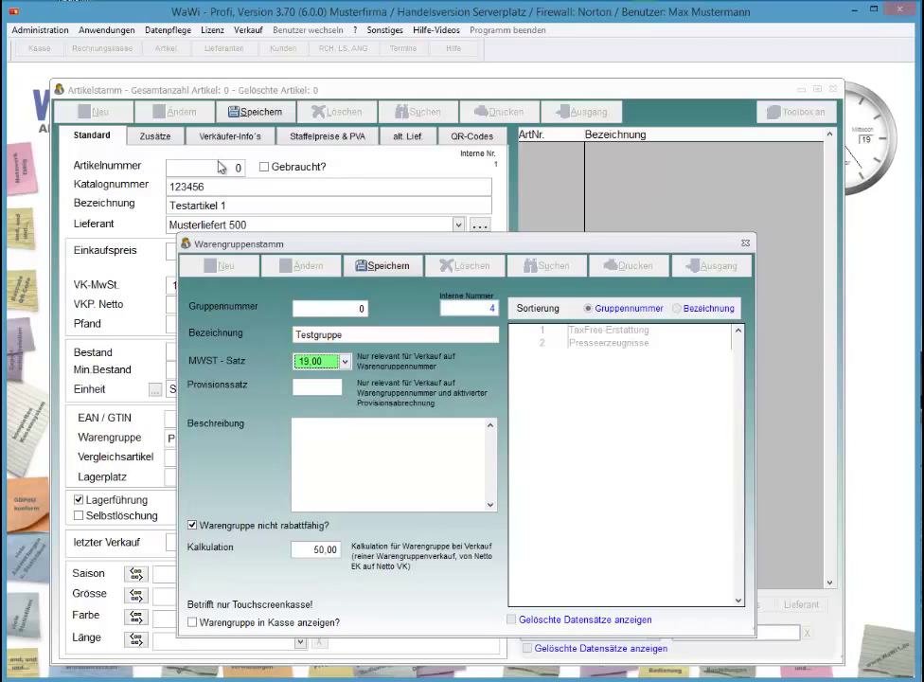
- Make the new product group eligible for discounts and have it displayed in the touchscreen cash register
key("Tab")
key("Tab")
key("Tab")
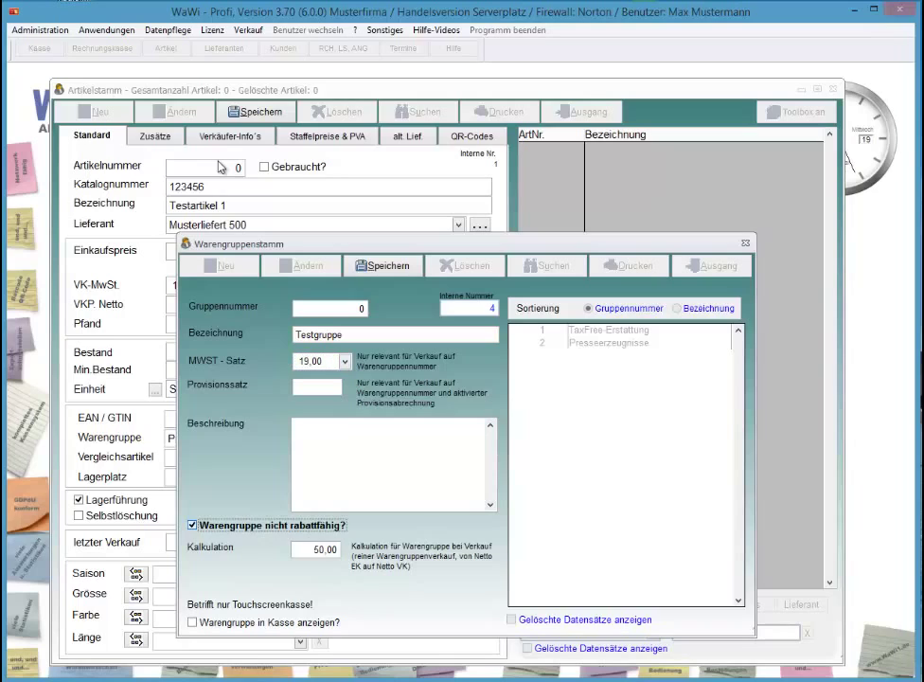
key("space")
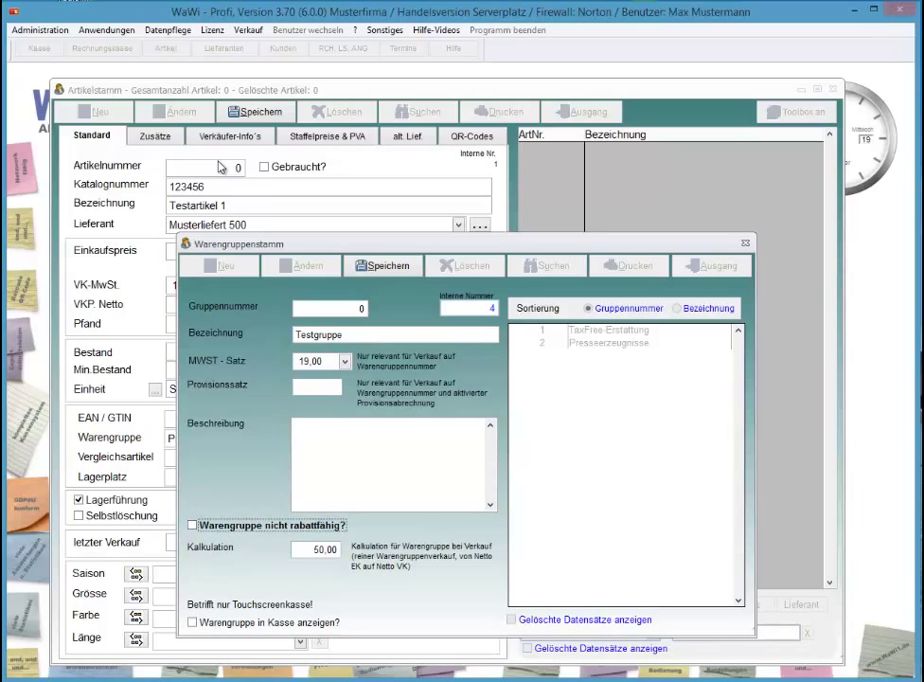
key("Tab")
key("Tab")
key("space")
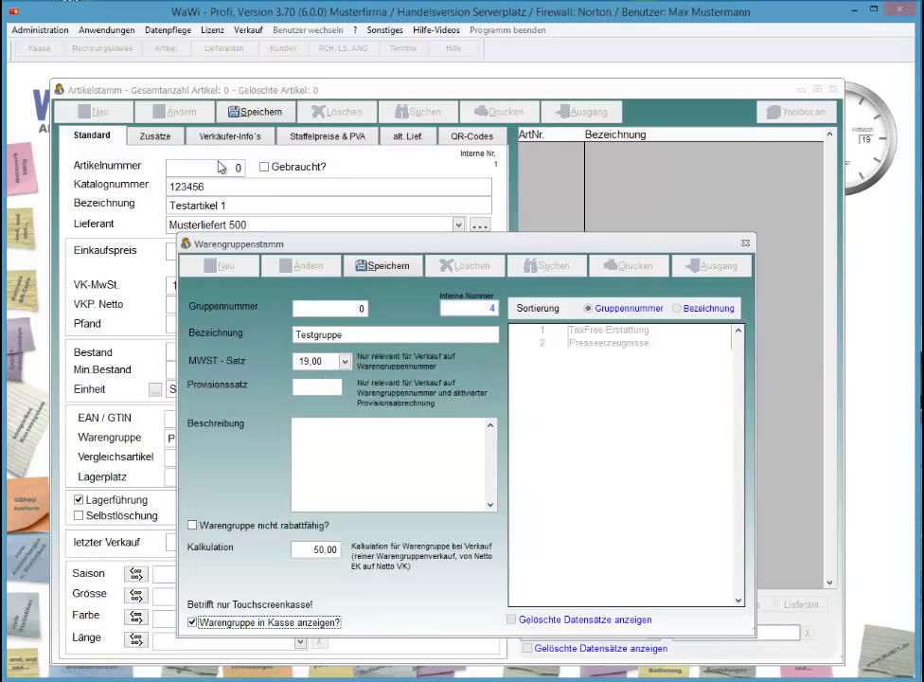
- Save the product group Testgruppe and adopt it as the article's Warengruppe
key("Tab")
key("Return")
key("Return")
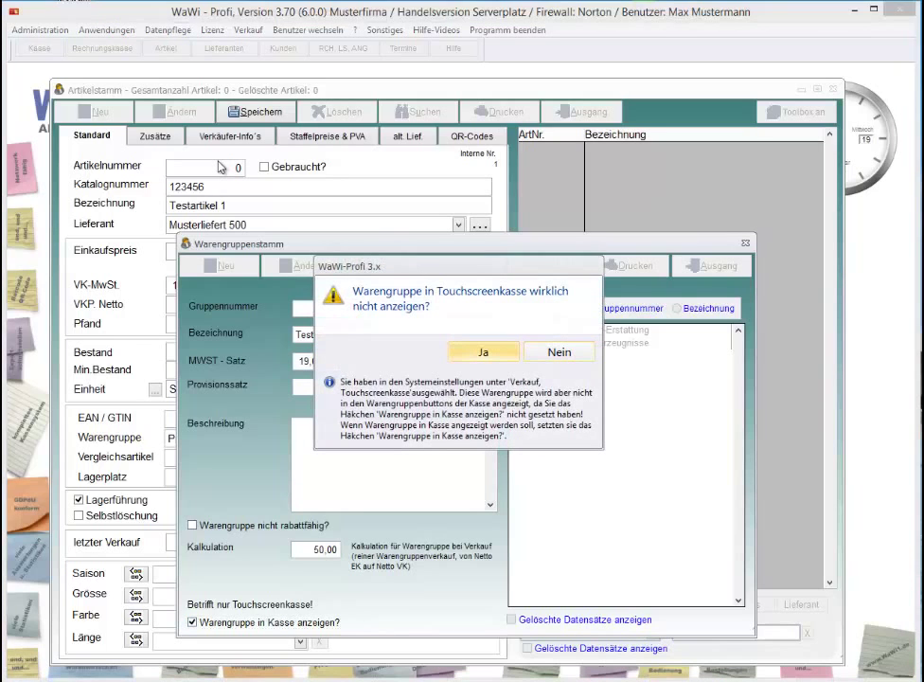
key("Return")
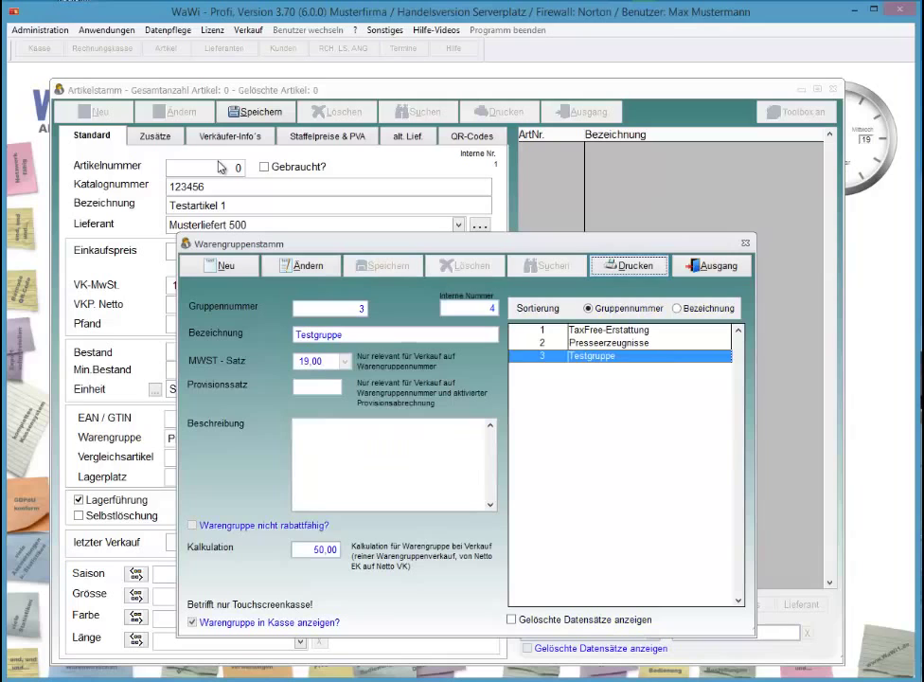
key("Tab")
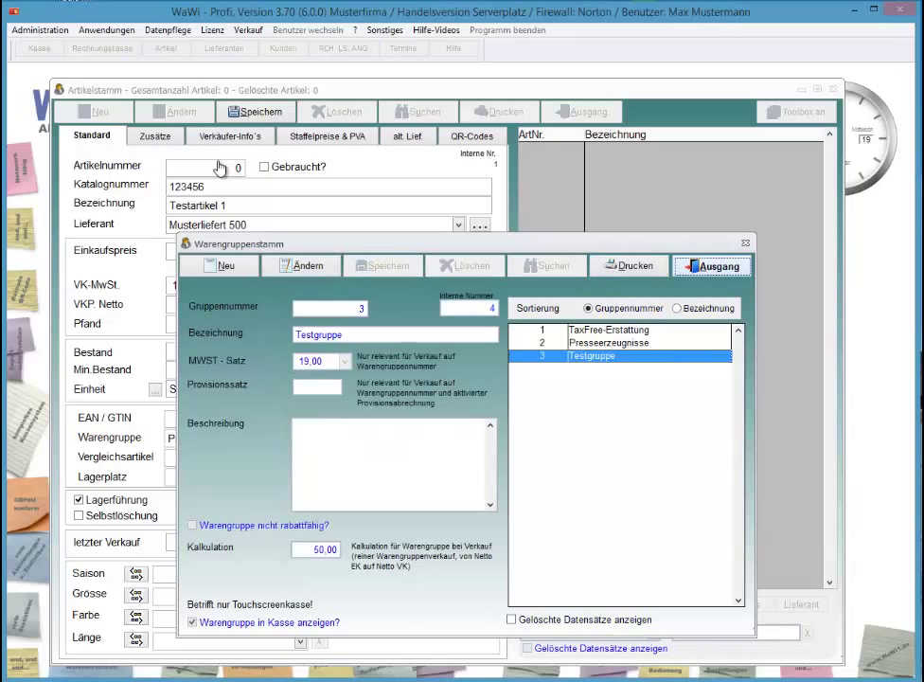
key("Return")
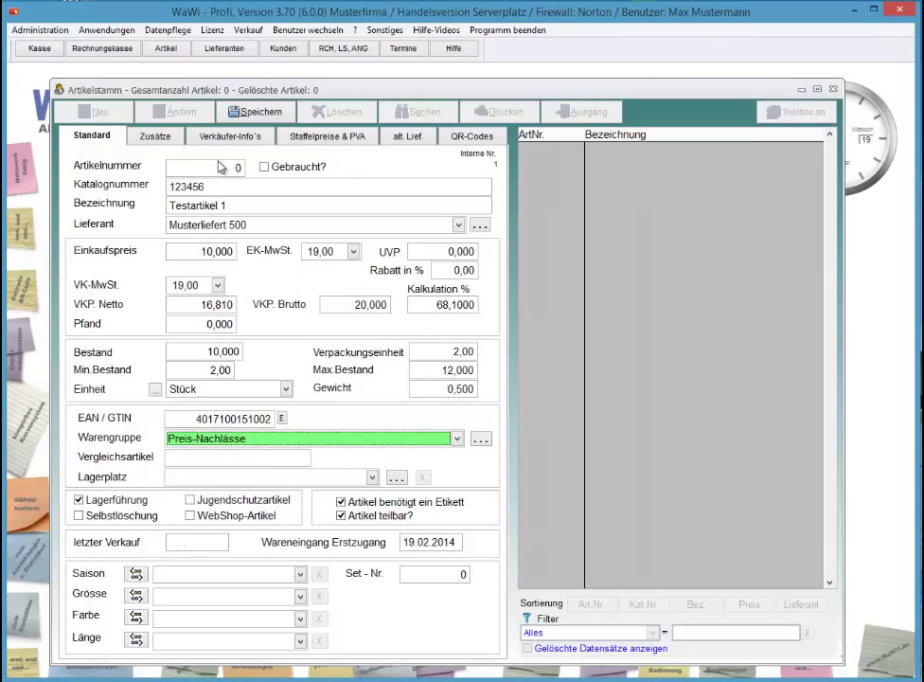
key("Tab")
key("Tab")
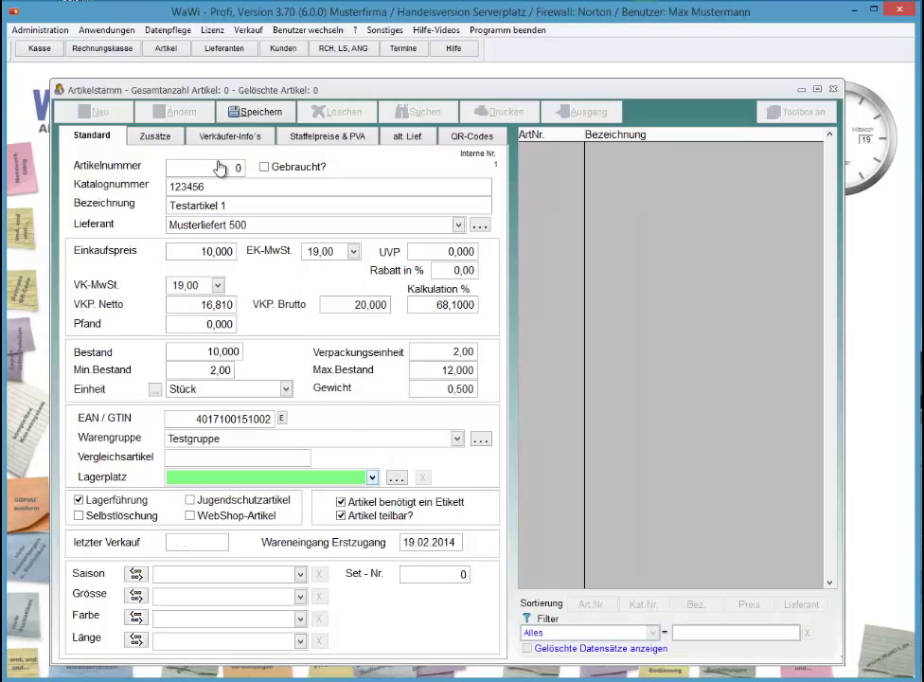
- Turn off "Artikel teilbar?" for Testartikel 1, leave its season empty and save it as a new record
key("Tab")
key("Tab")
key("Tab")
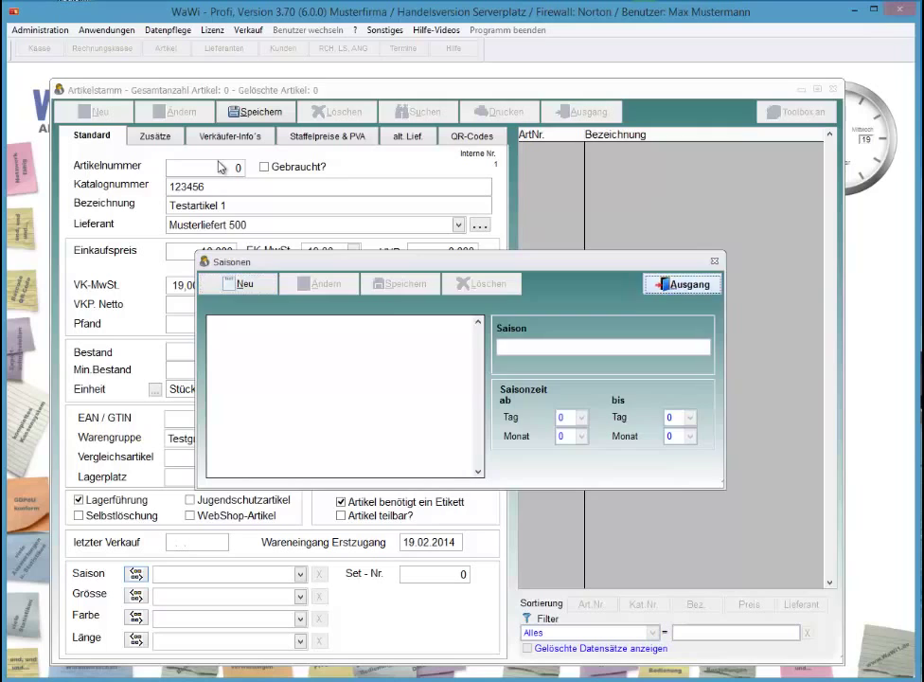
key("Escape")
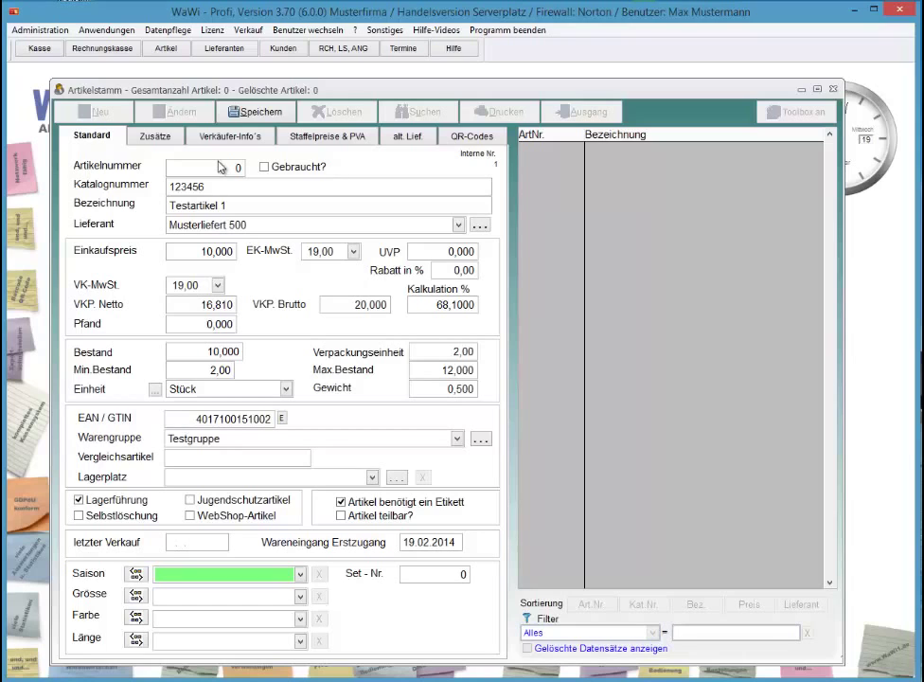
key("alt+s")
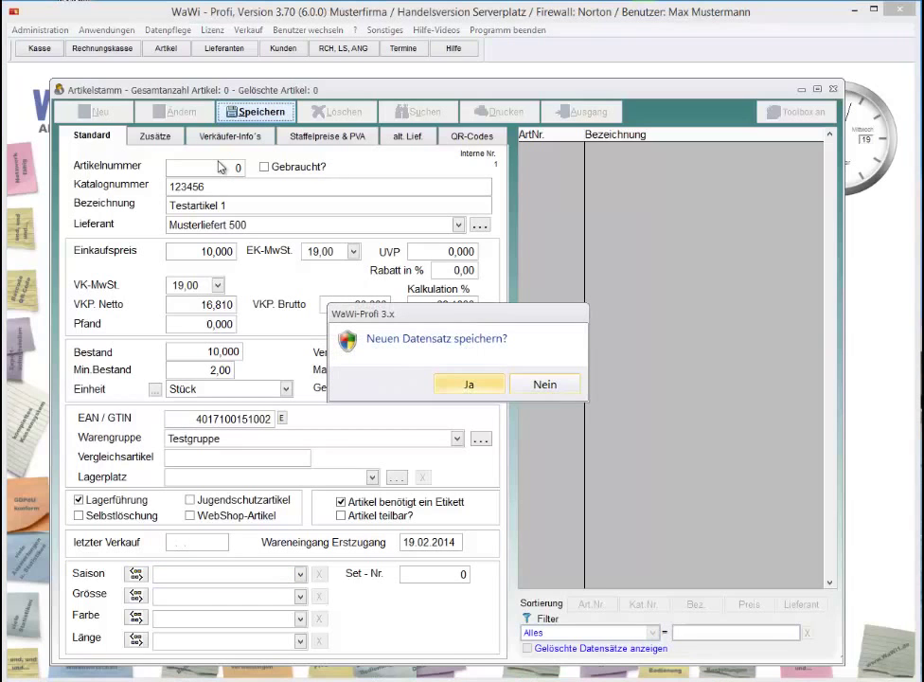
key("Return")
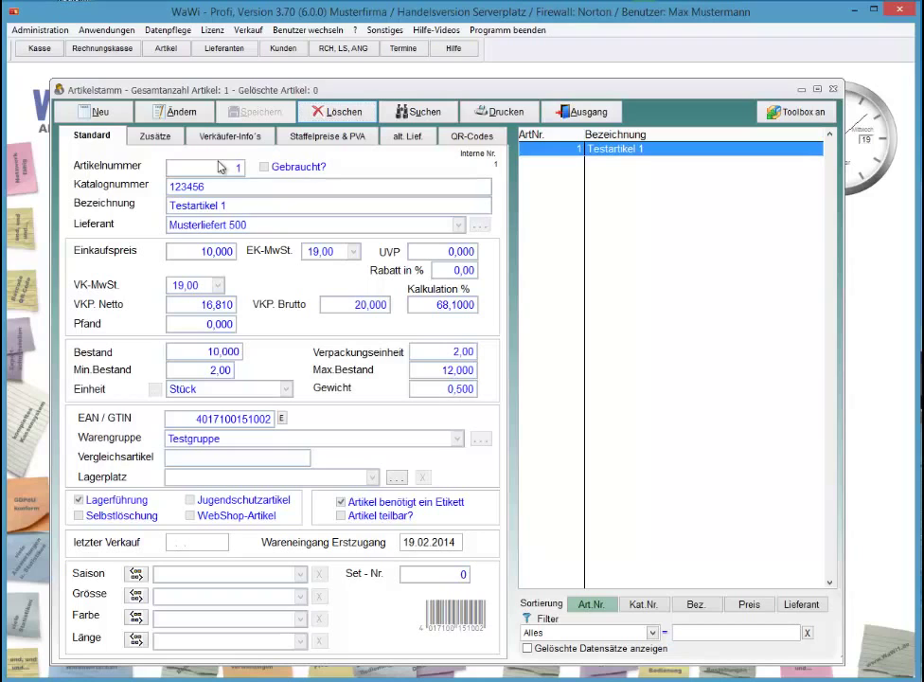
- Examine the Gegenüberstellung of received, sold and actual stock for Testartikel 1
key("shift+F10")
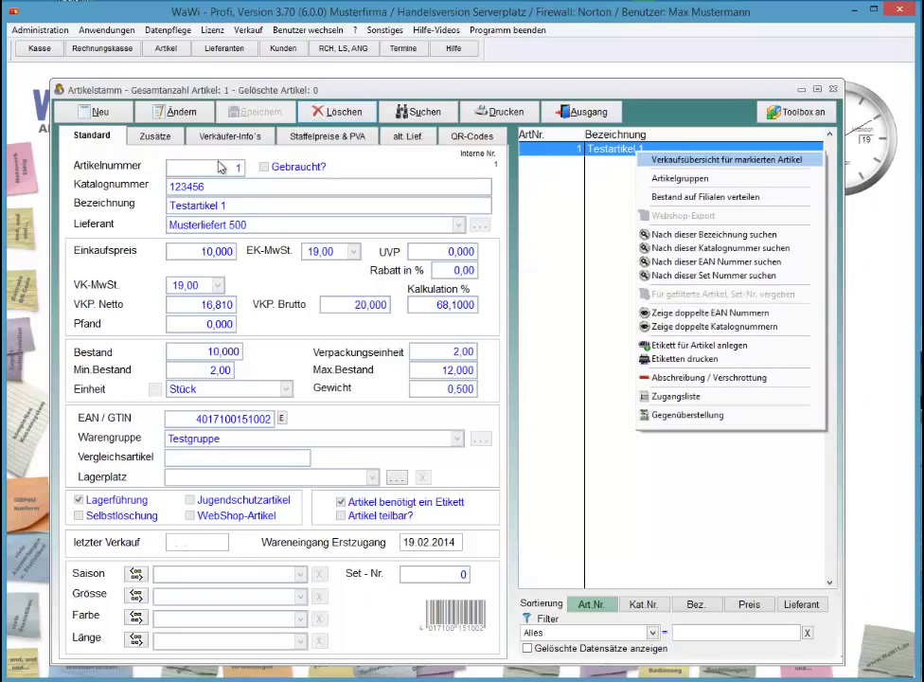
key("Down")
key("Down")
key("Down")
key("Down")
key("Down")
key("Down")
key("Down")
key("Down")
key("Down")
key("Down")
key("Down")
key("Down")
key("Down")
key("Return")
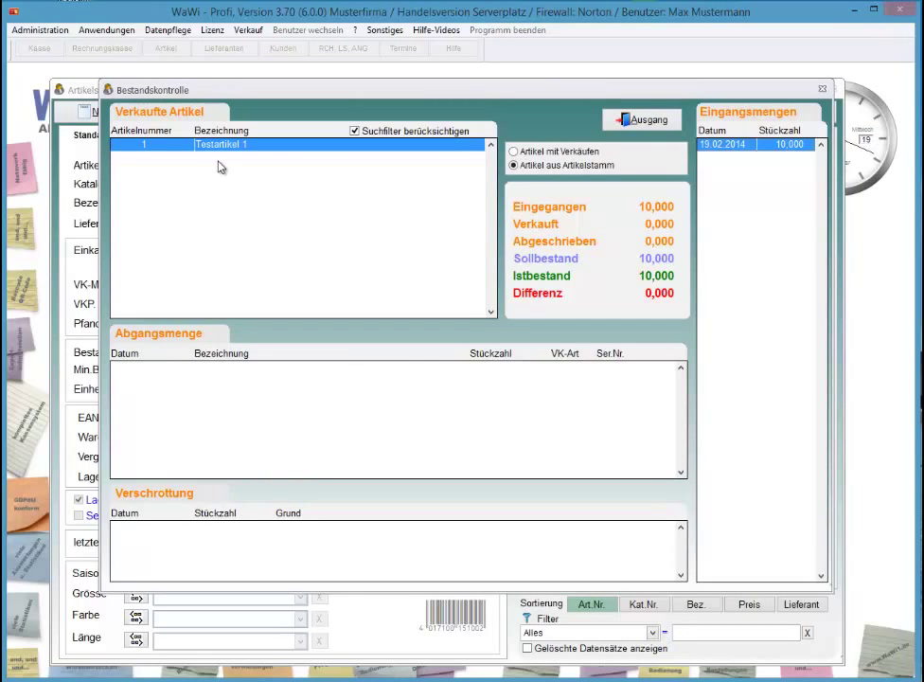
key("Escape")
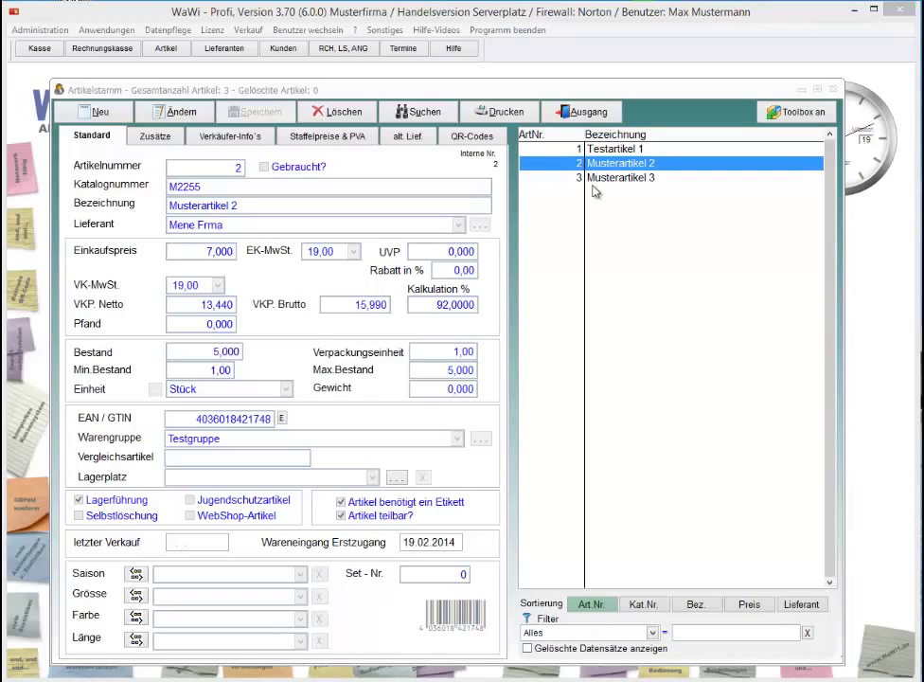
- Compare the article records of Musterartikel 2 and Musterartikel 3
key("Down")
key("Up")
key("Down")
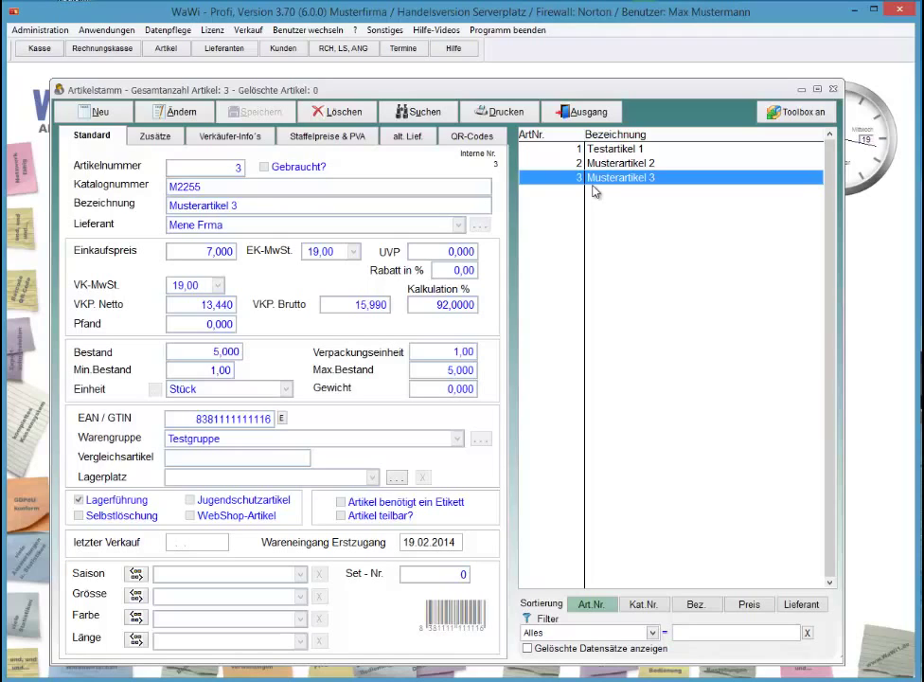
key("Up")
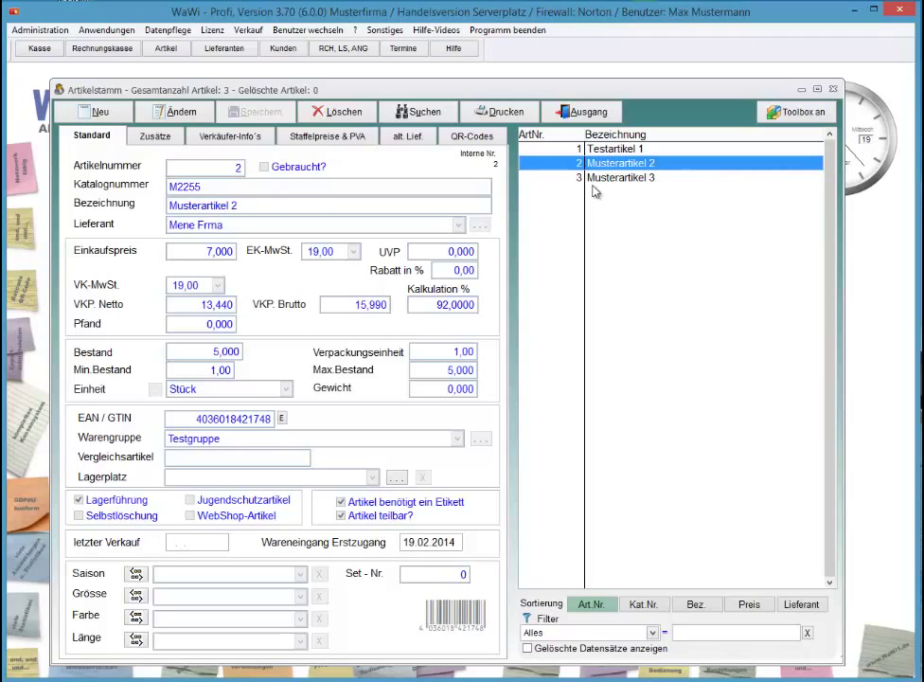
left_click(593, 183)
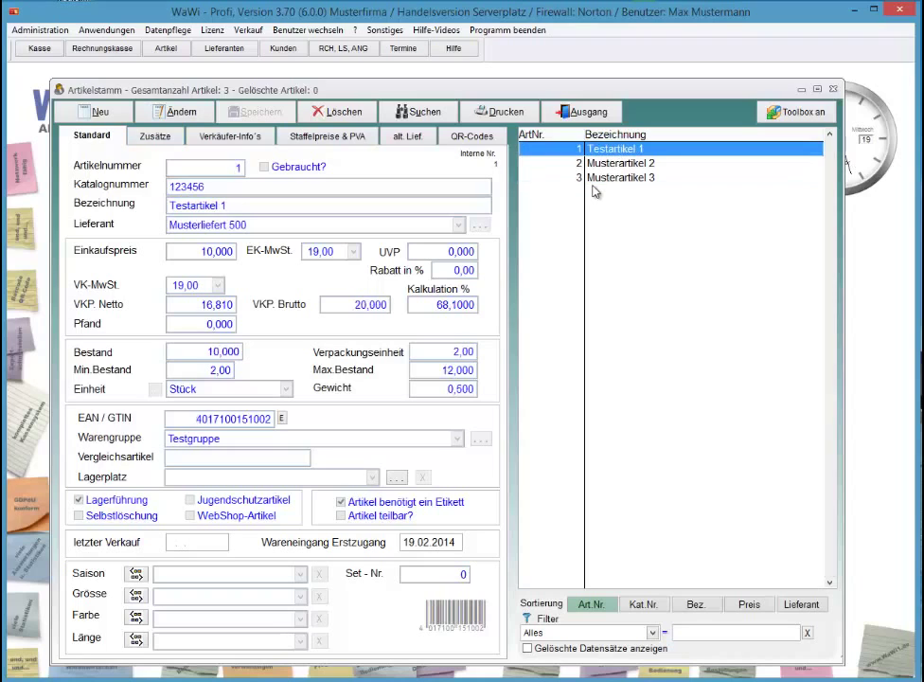
- Open the Schnell Artikel - Warenzugang form with Testartikel 1 selected and look up the catalogue number M2255
key("Home")
key("F9")
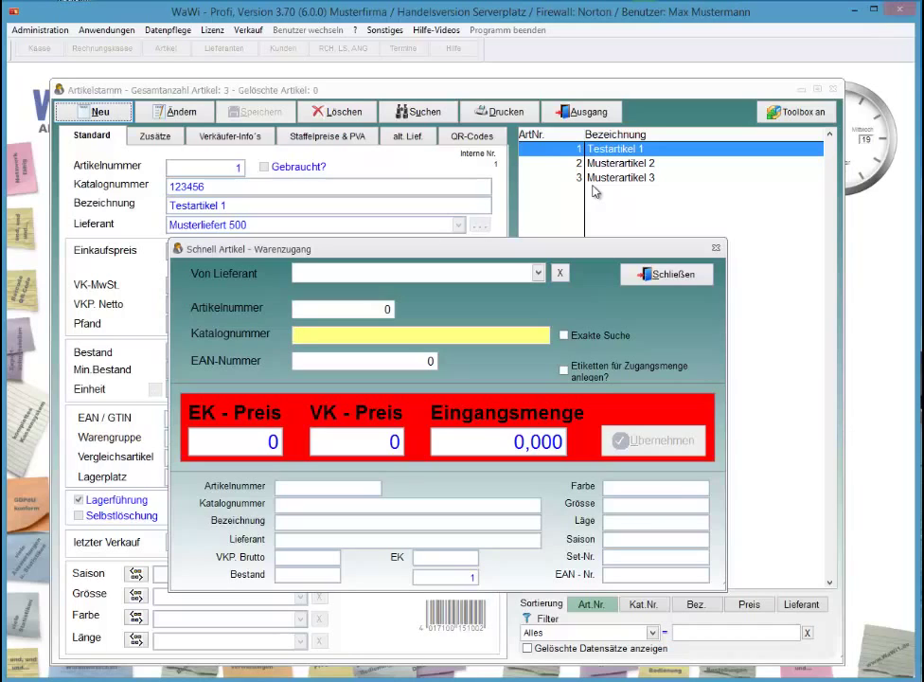
type("M2255")
key("Return")
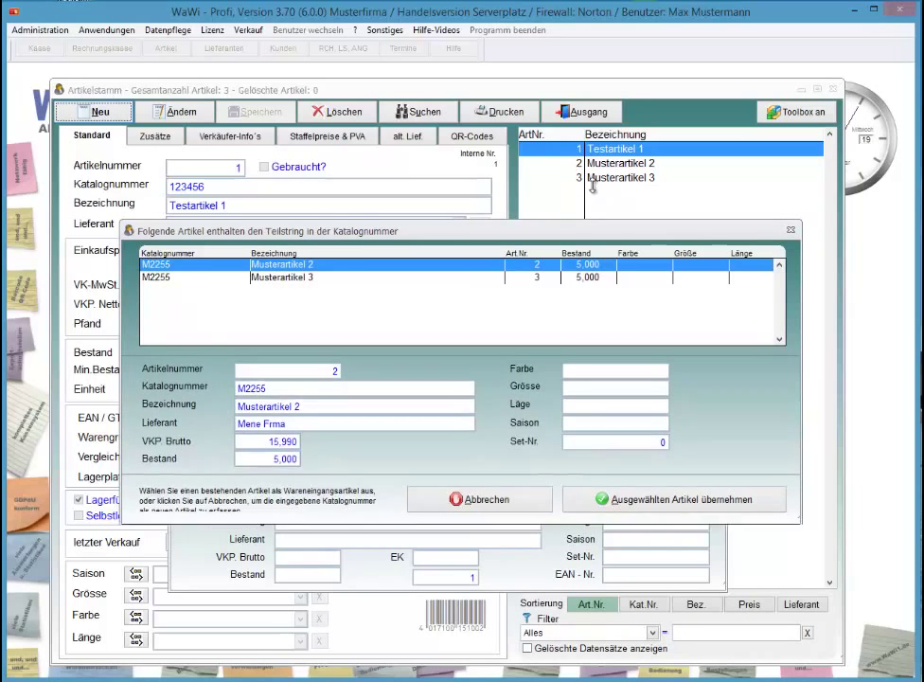
- Browse the articles sharing the catalogue number, reject them and start a new article with M2255 instead
key("Down")
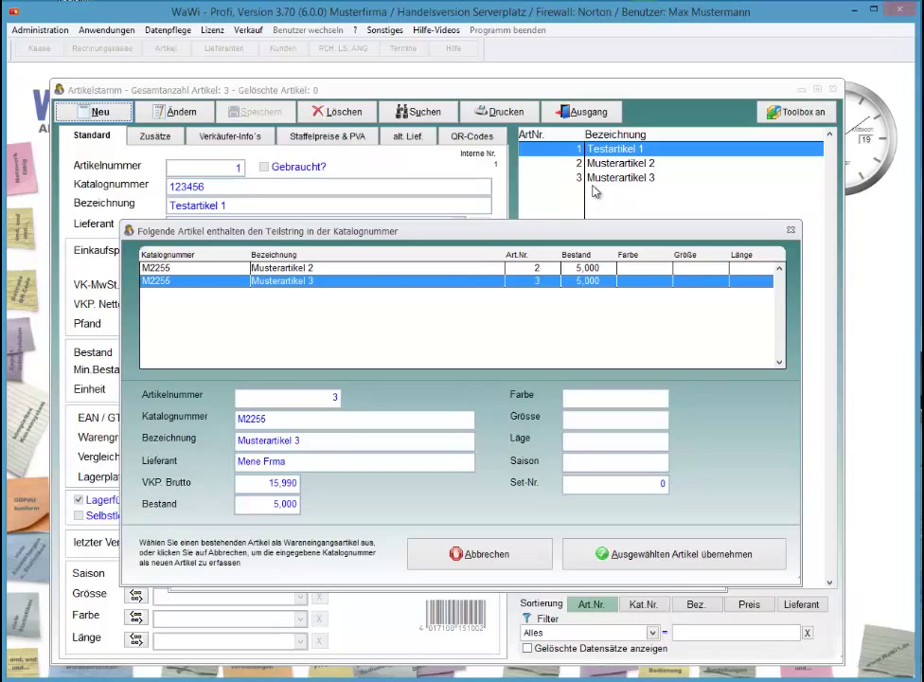
key("Up")
key("Down")
key("Tab")
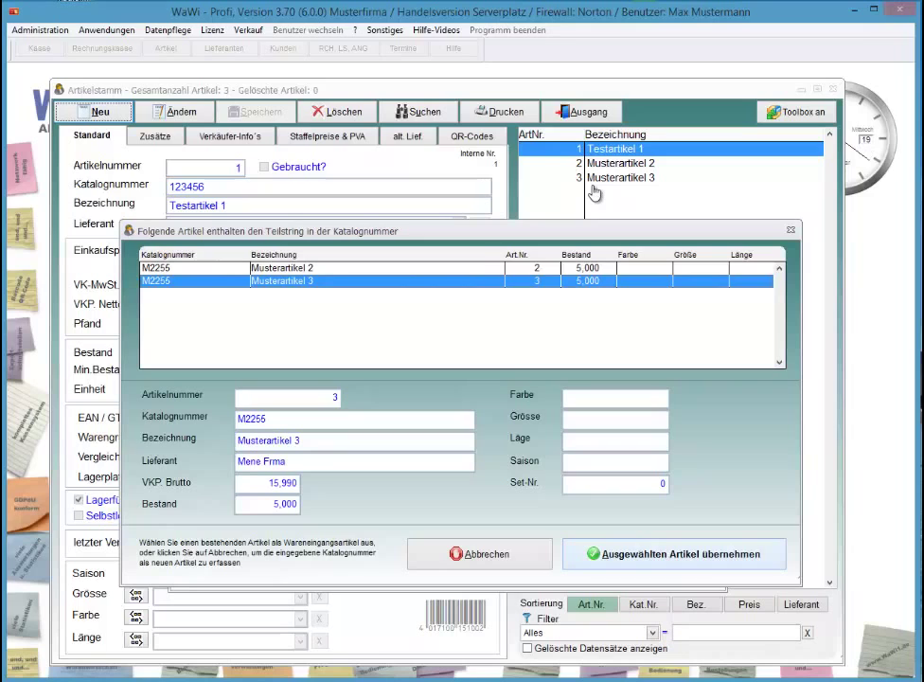
key("shift+Tab")
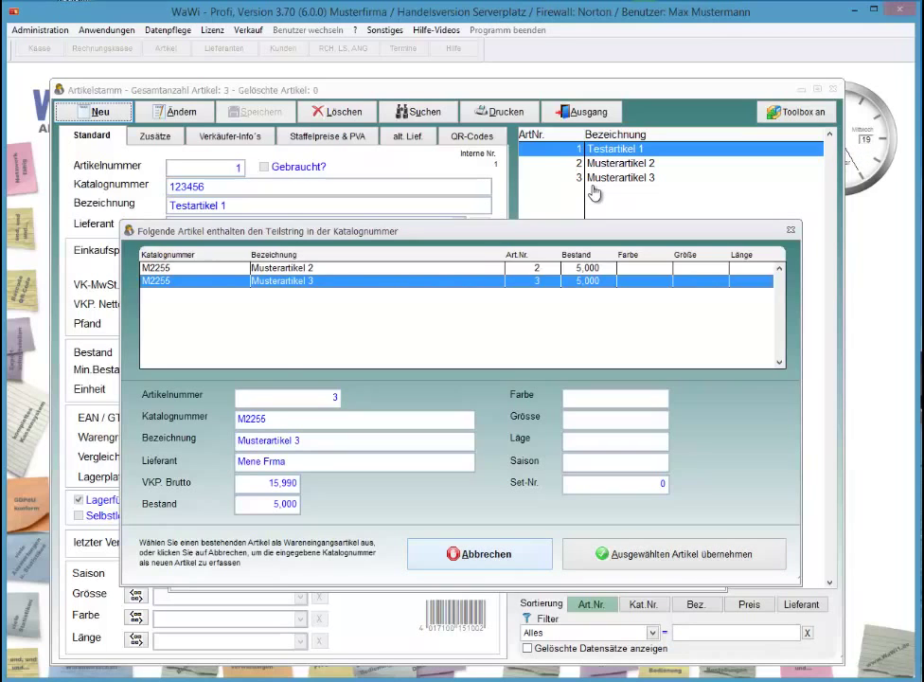
key("Return")
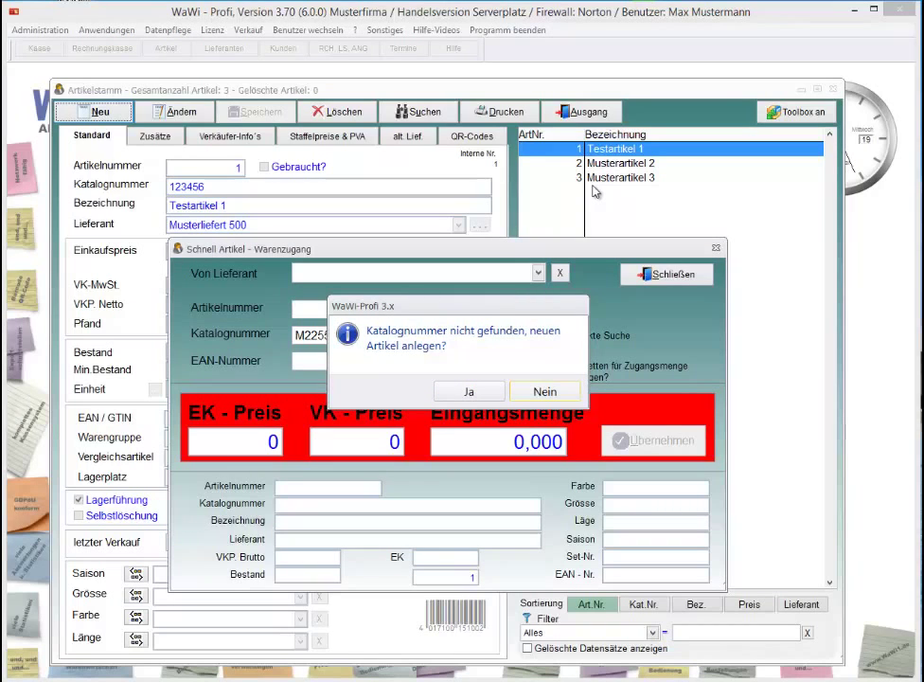
key("Left")
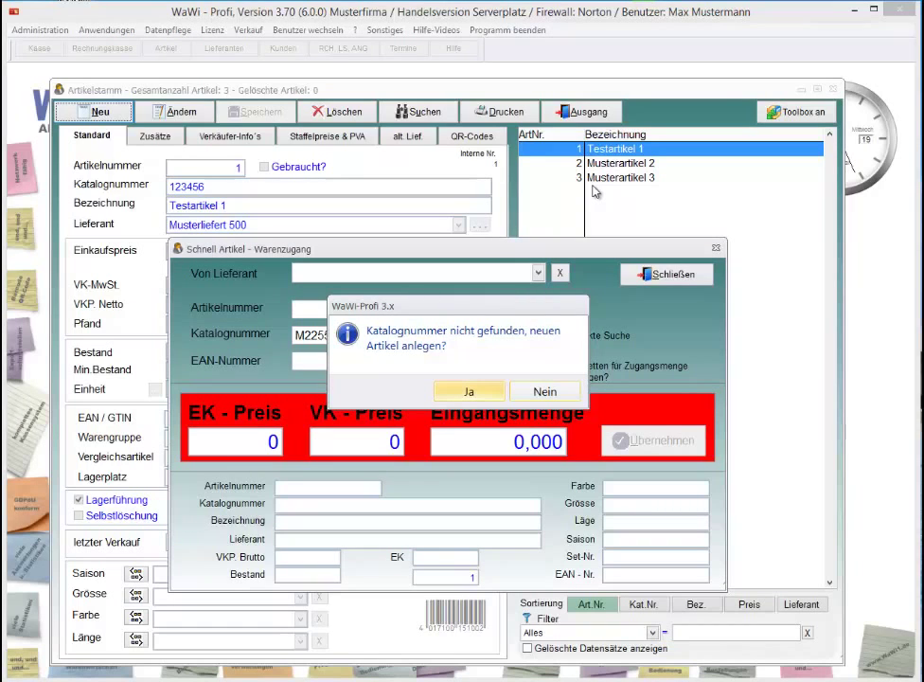
key("Return")
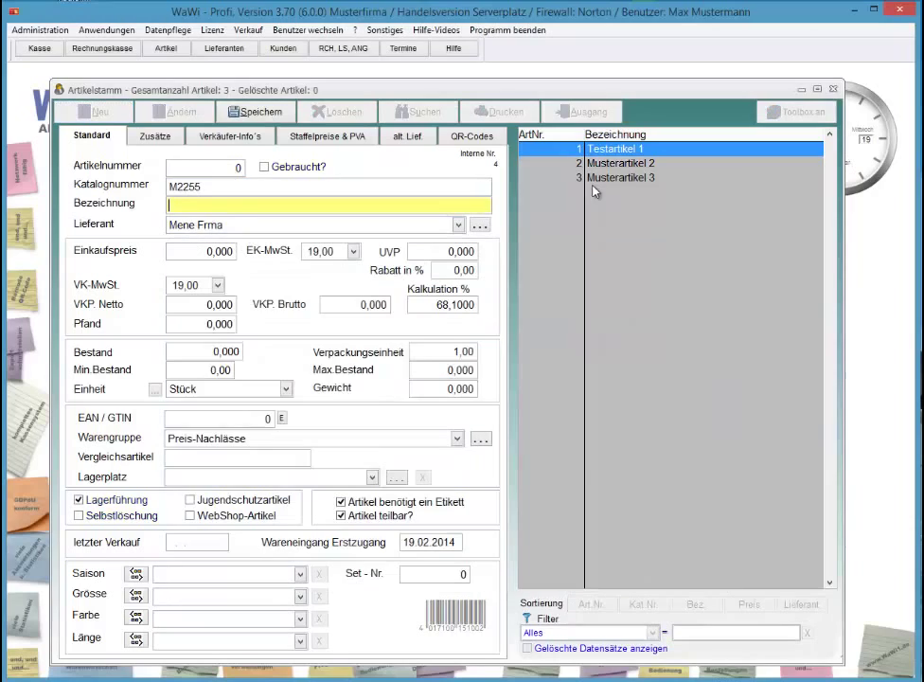
- Abandon the new article with catalogue number M2255 without saving it
key("shift+Tab")
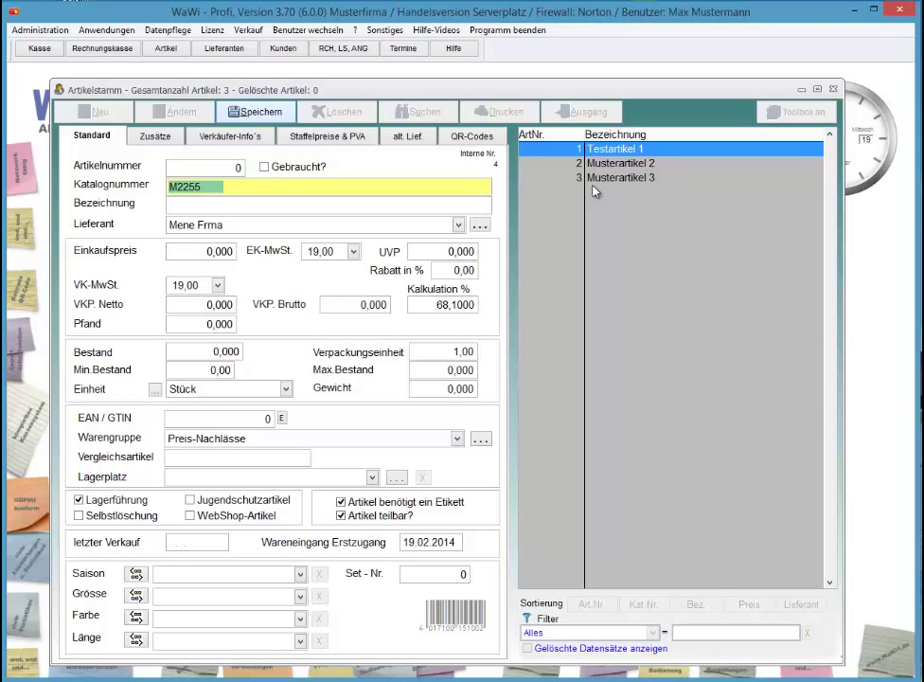
key("Escape")
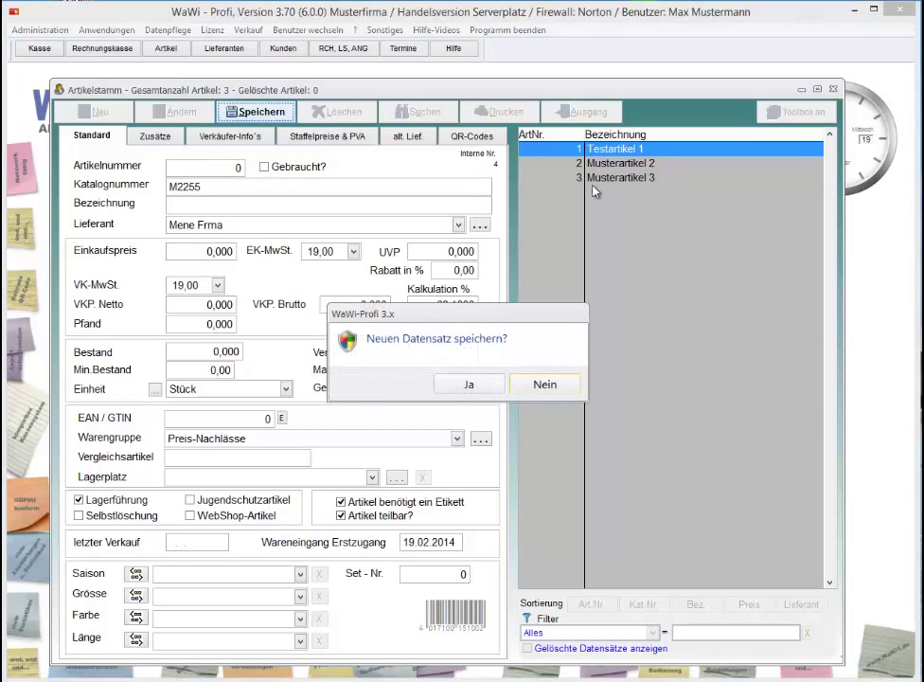
key("n")
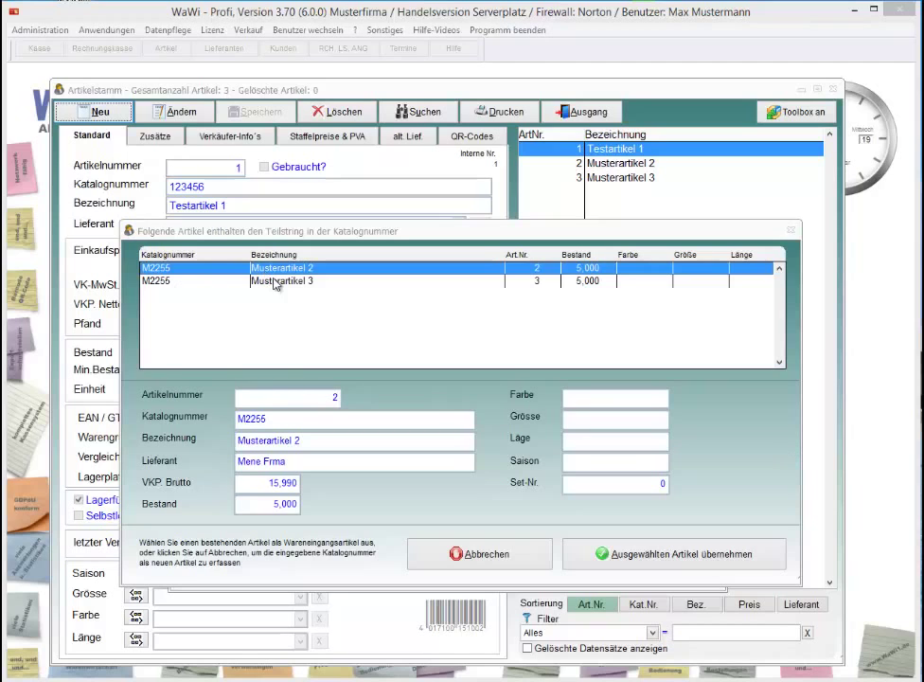
- Adopt Musterartikel 2 for the goods receipt and book an Eingangsmenge of 3, keeping its purchase and sales prices
left_click(621, 553)
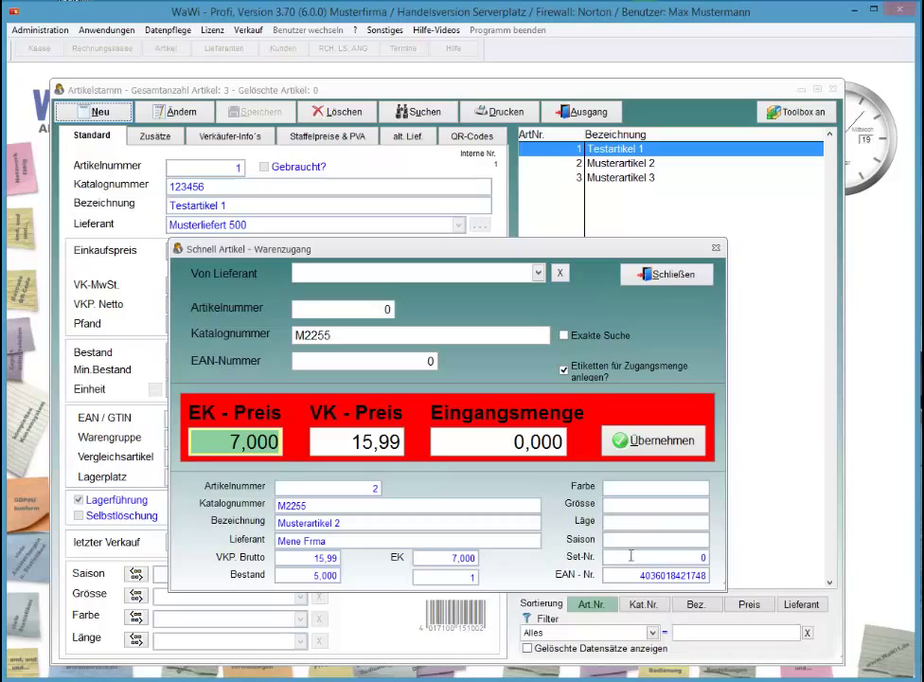
key("Return")
type("3 ,")
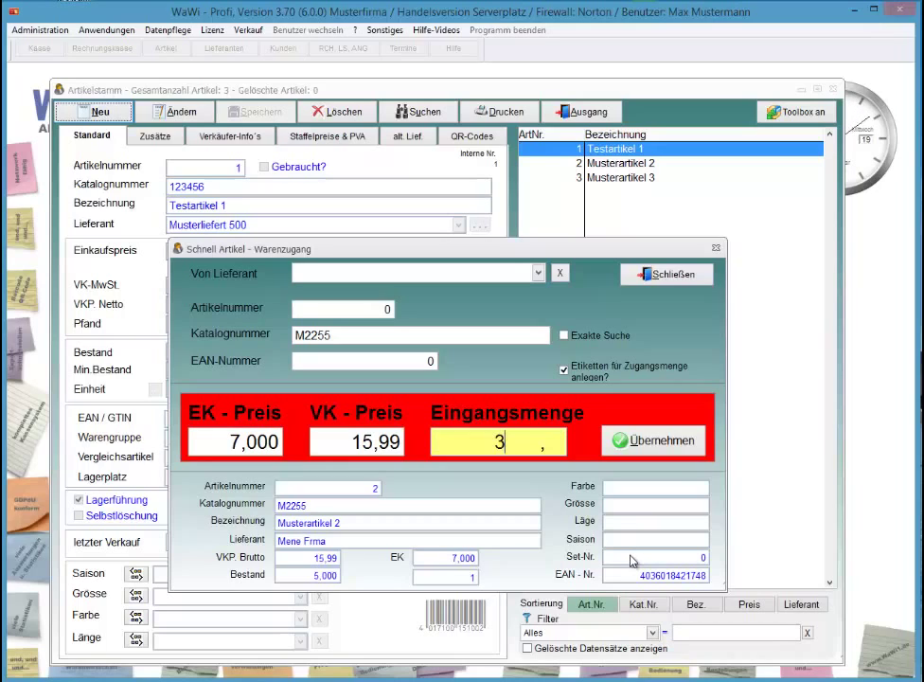
key("Return")
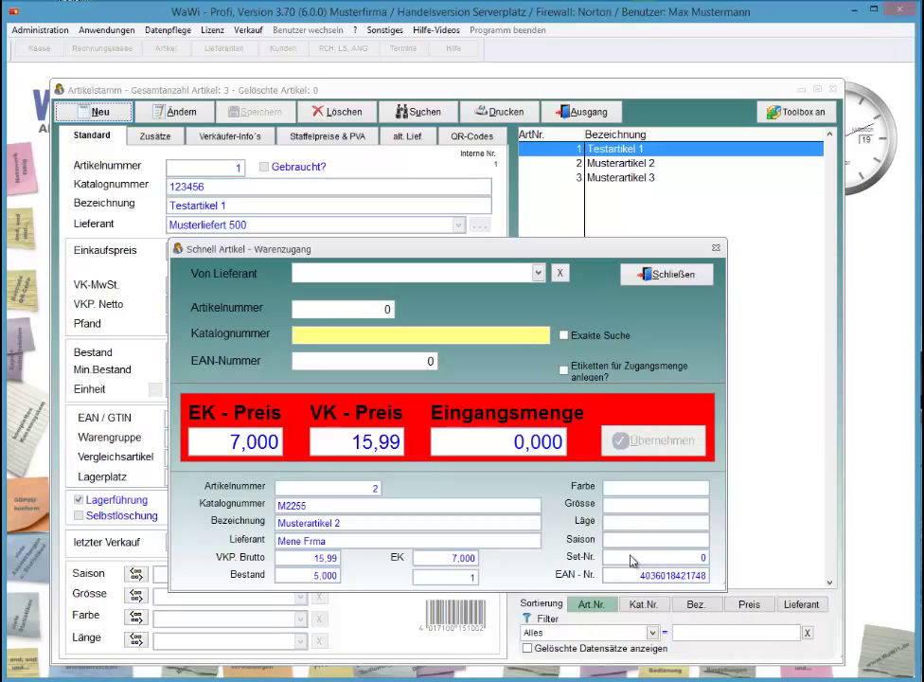
- Close the goods receipt form and decline printing the labels
key("Escape")
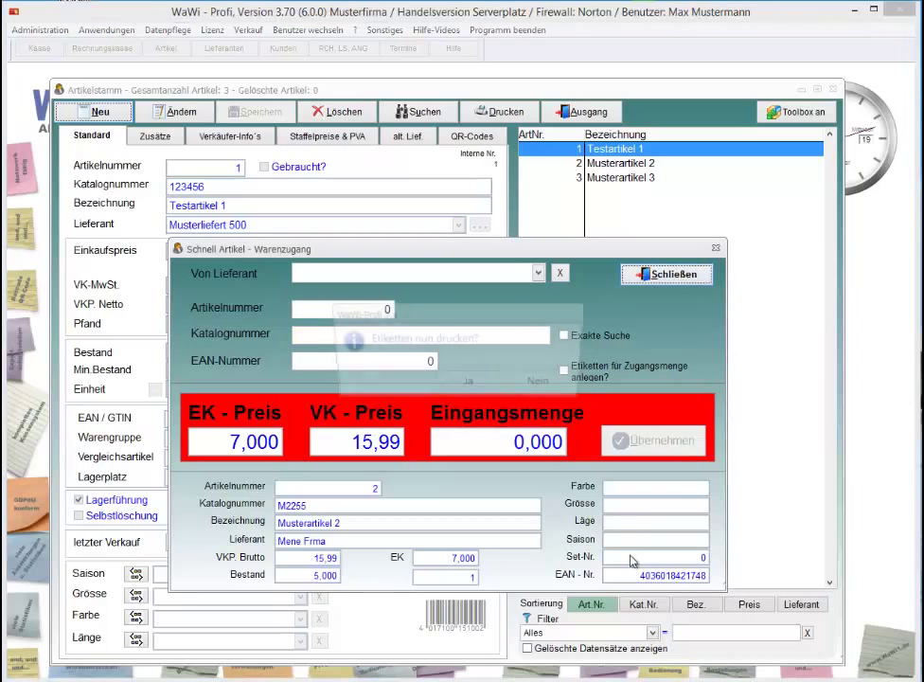
key("Right")
key("Return")
- Examine the Gegenüberstellung for Musterartikel 2 to check its received quantity and current stock
key("Down")
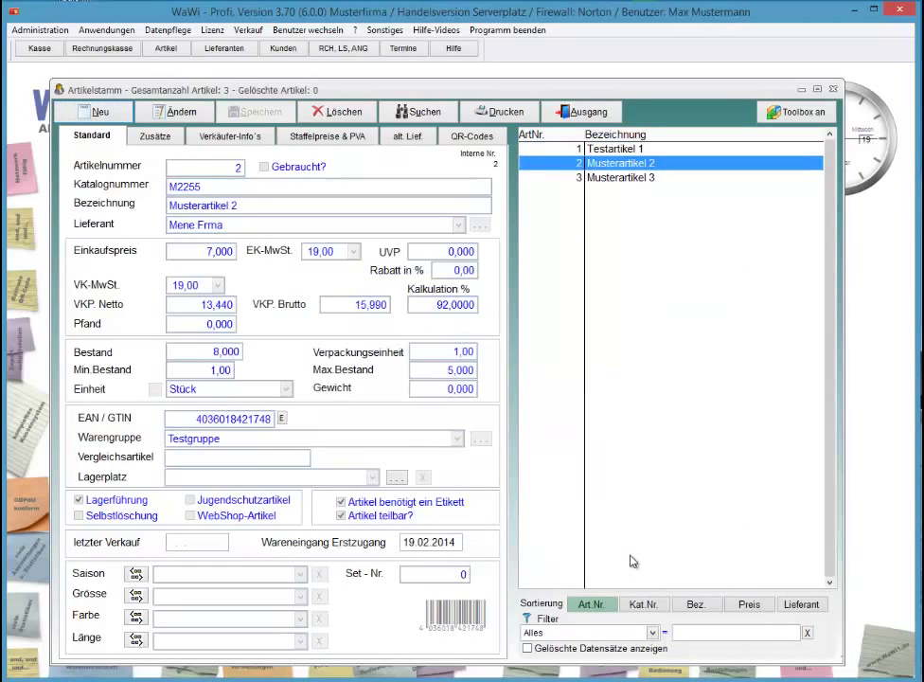
key("Menu")
key("Down")
key("Down")
key("Down")
key("Down")
key("Down")
key("Down")
key("Down")
key("Down")
key("Down")
key("Down")
key("Escape")
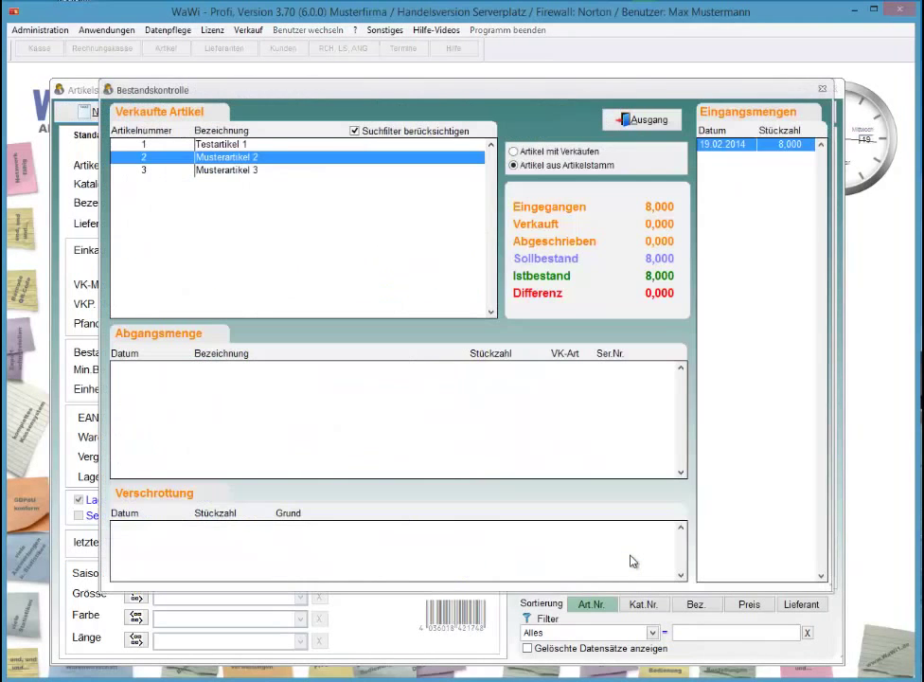
key("Escape")
key("Menu")
key("Down")
key("Down")
key("Down")
key("Down")
key("Down")
key("Down")
key("Down")
key("Down")
key("Down")
key("Down")
key("Down")
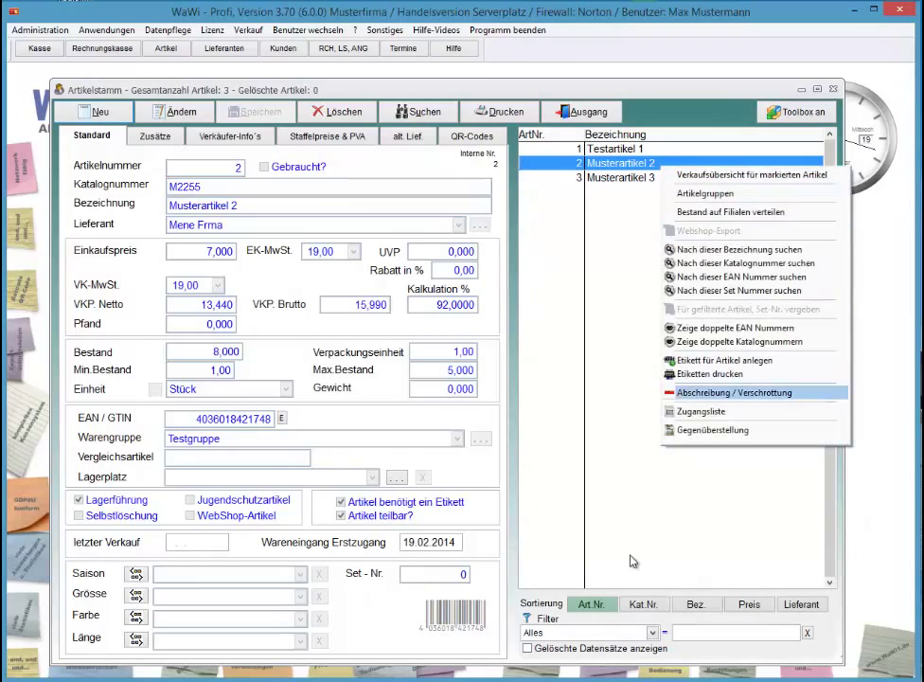
key("Down")
key("Down")
key("Return")
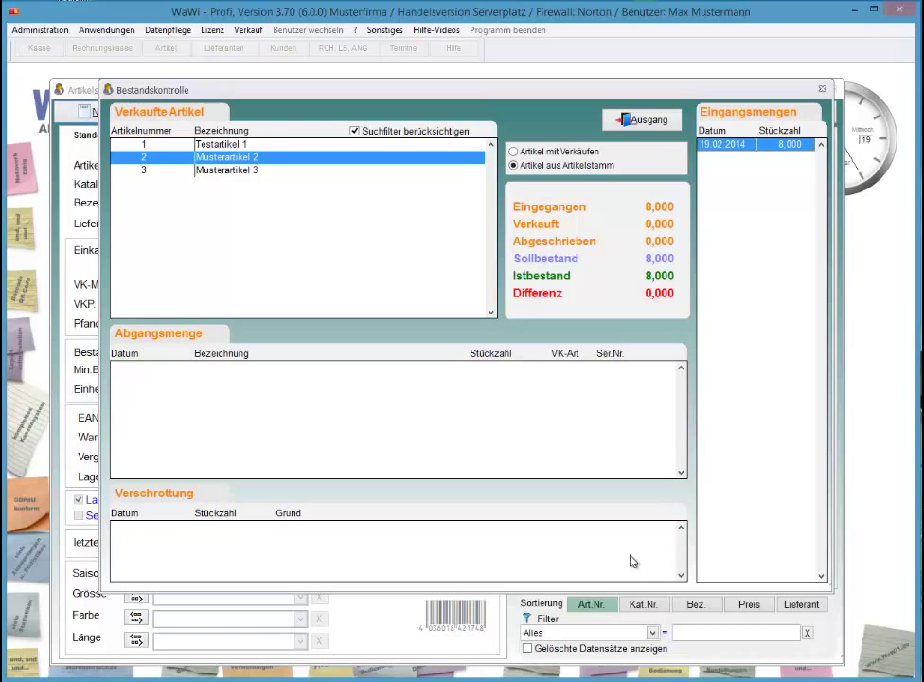
key("Escape")
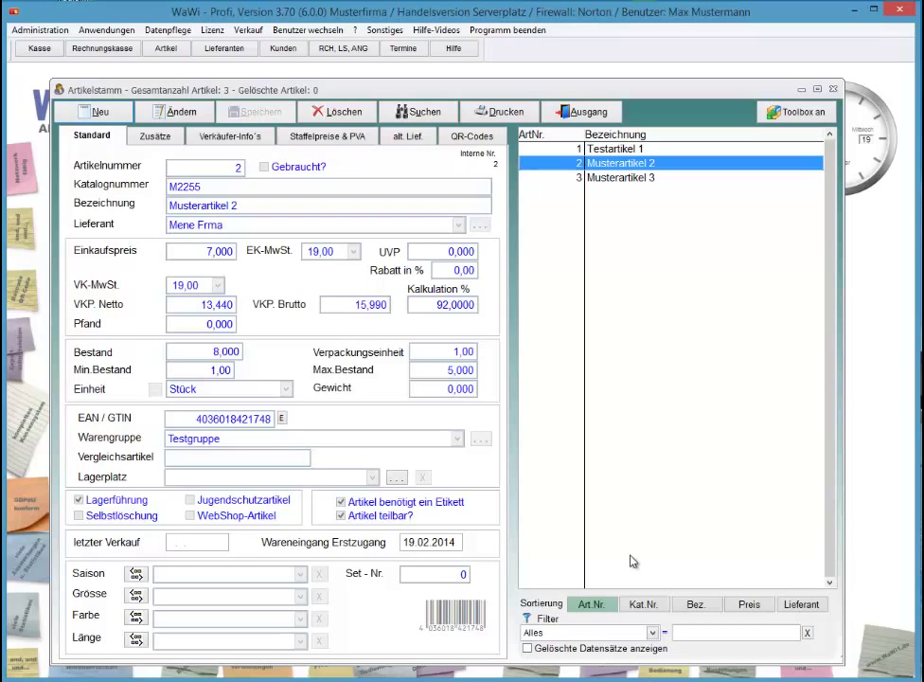
- Leave the Artikelstamm and open the quick goods receipt form through the article application Bestandszugang
key("Escape")
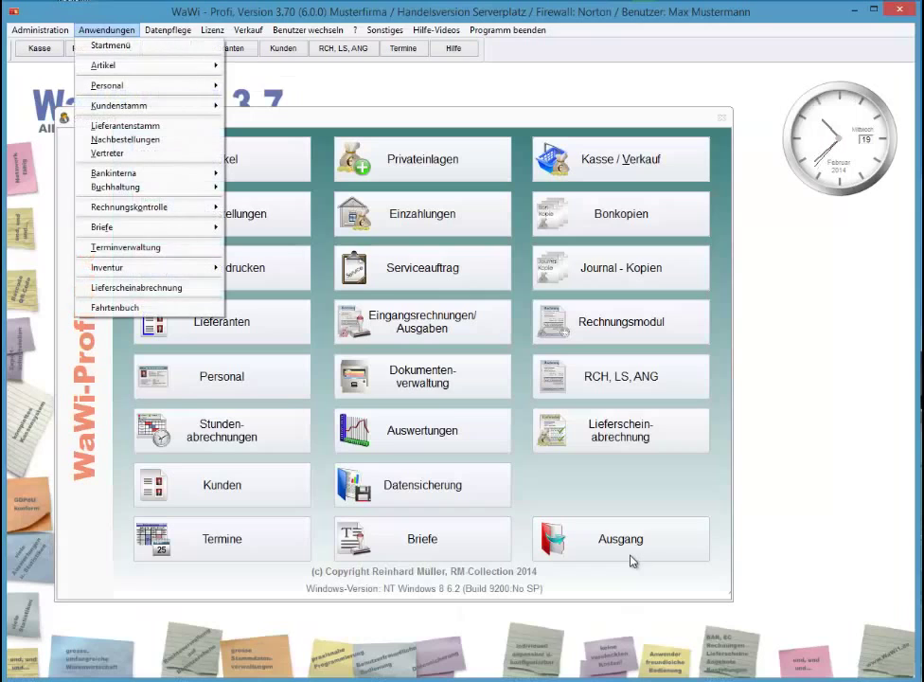
key("Down")
key("Right")
key("Down")
key("Down")
key("Down")
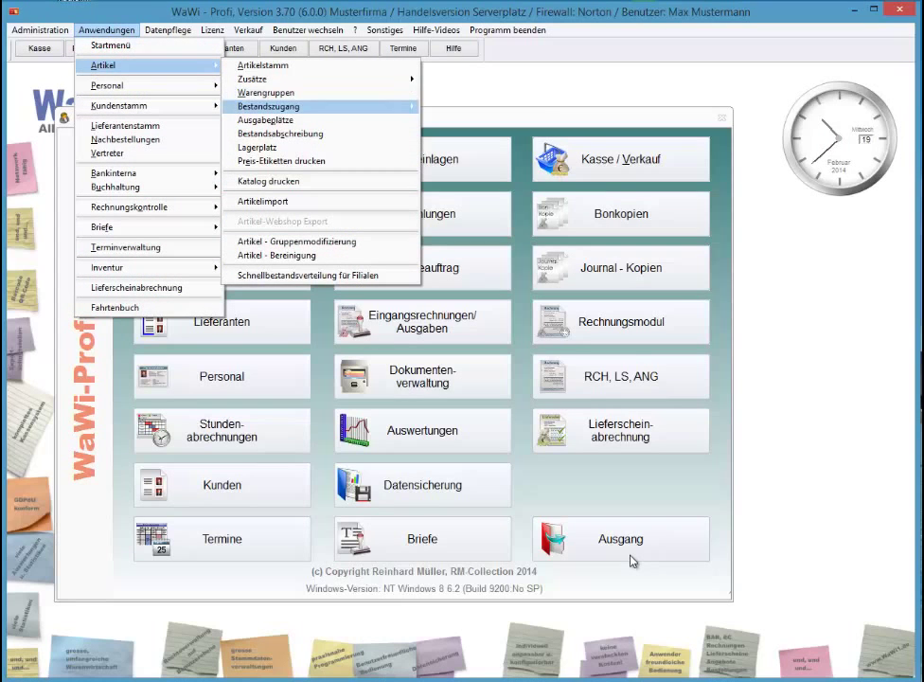
key("Right")
key("Return")
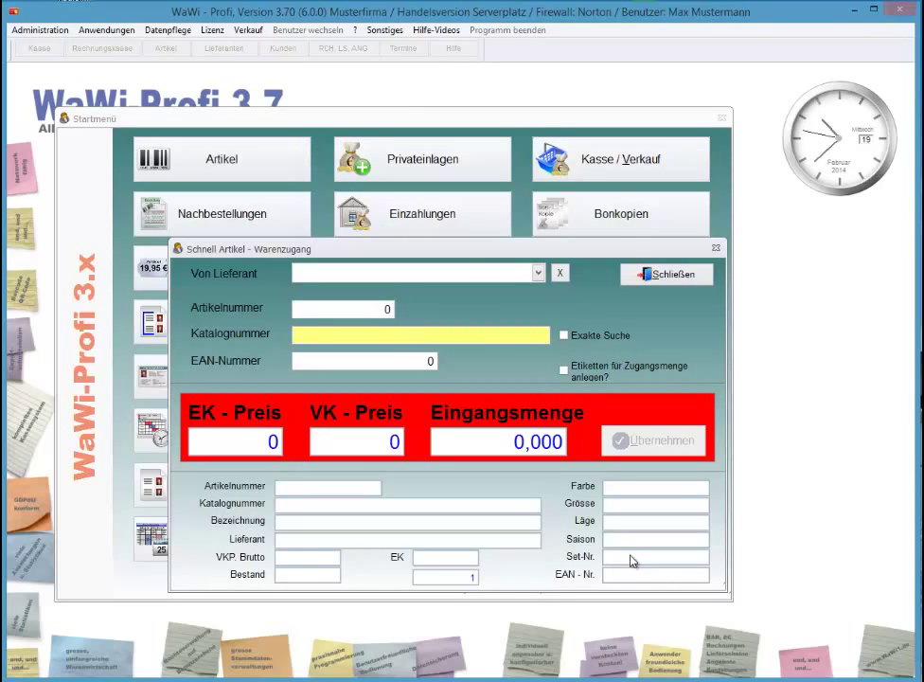
- Try to look up the catalogue number 40360 in the goods receipt, and move on to the EAN-Nummer entry
type("40360")
key("Return")
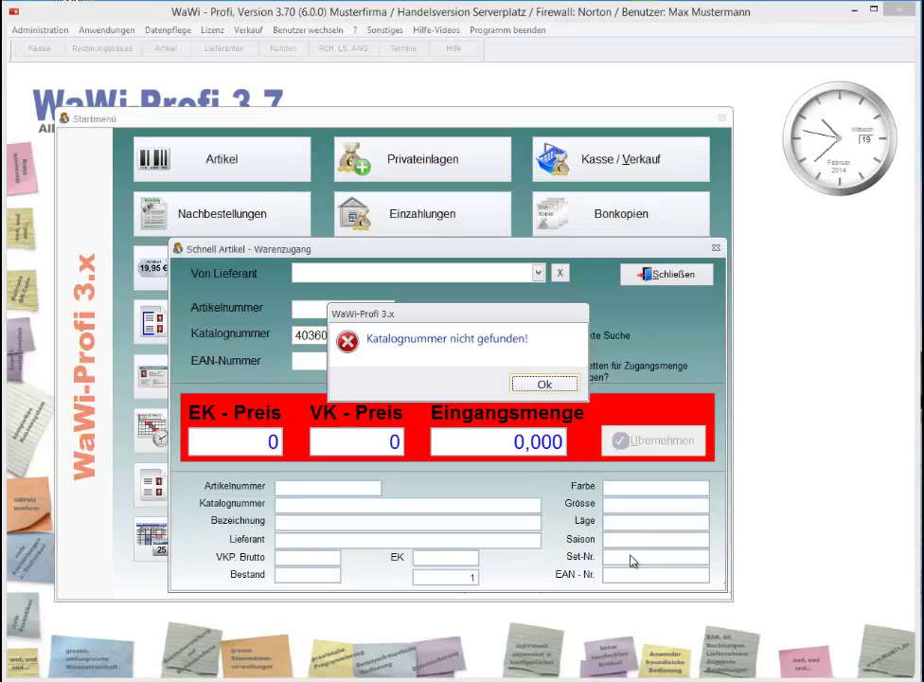
key("Return")
key("Return")
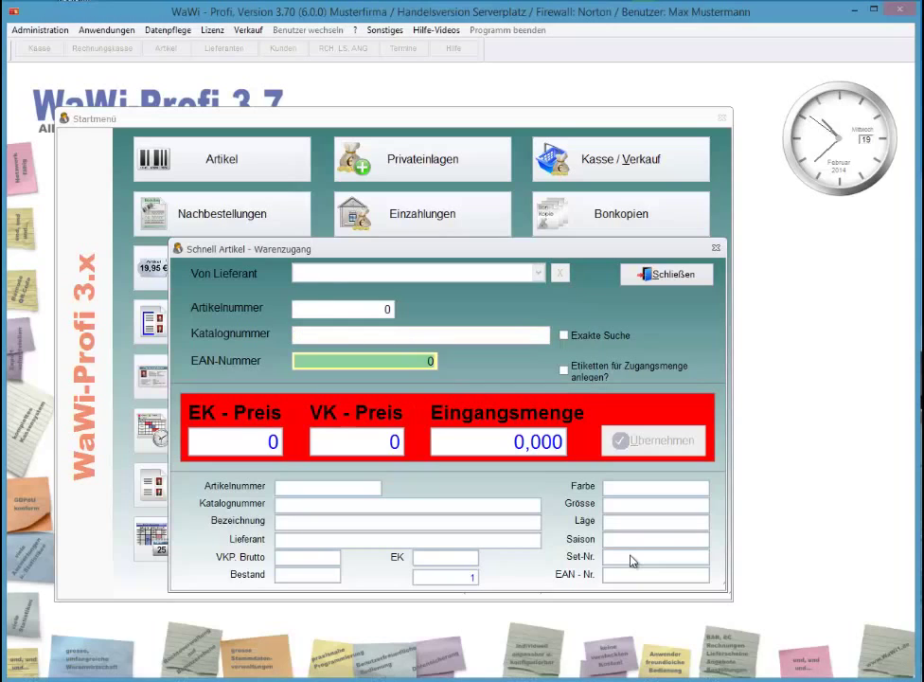
type("4036018421748")
key("Return")
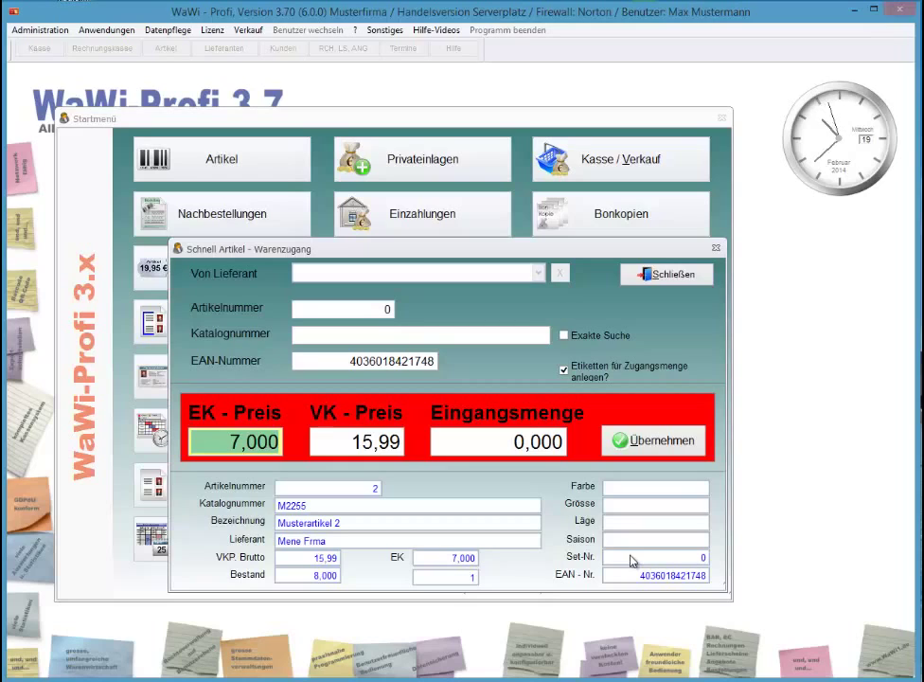
key("Tab")
key("Tab")
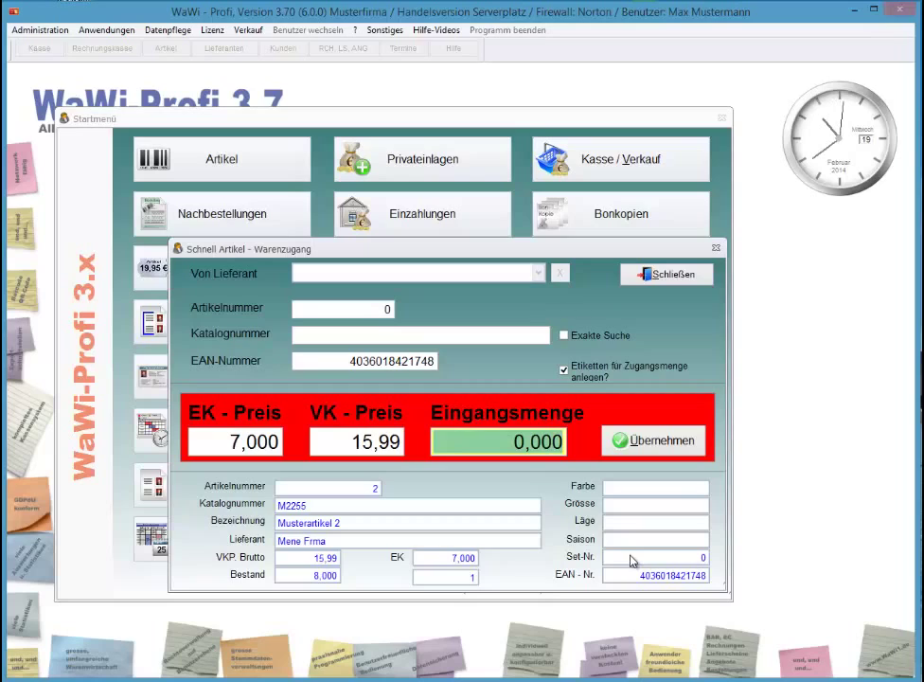
type("10    ,")
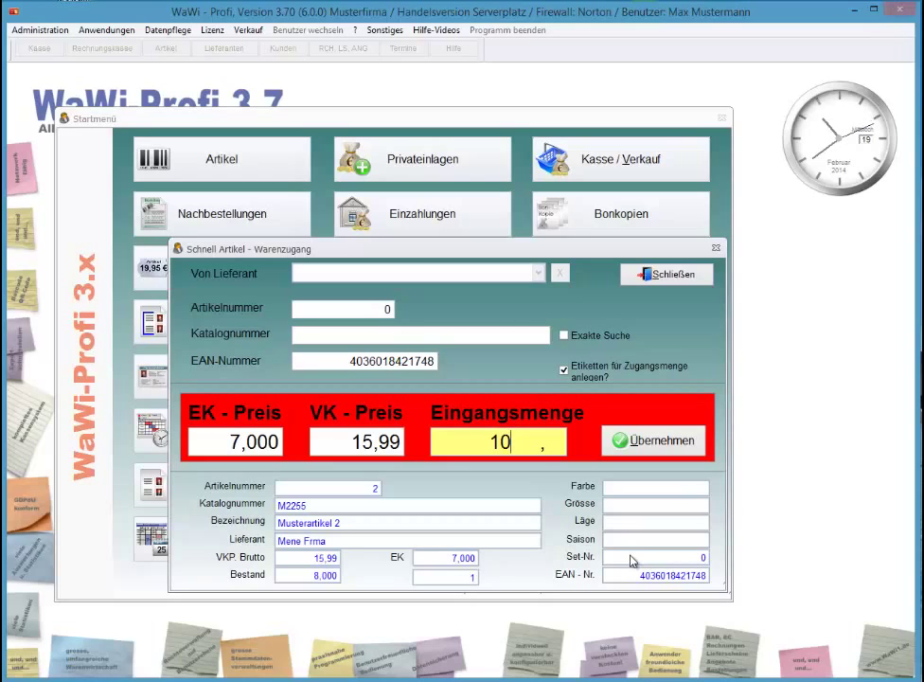
key("Return")
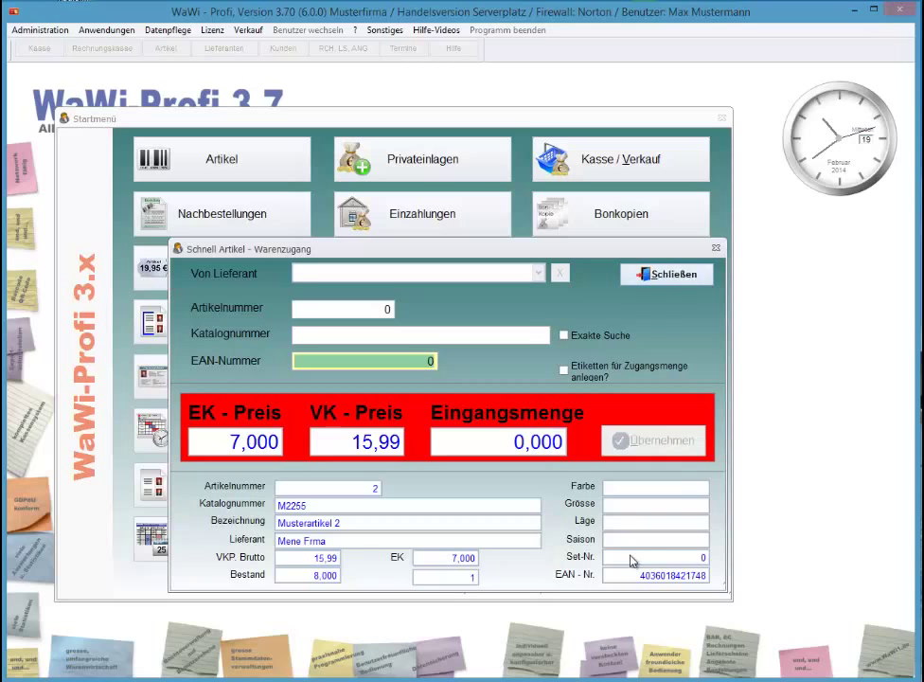
- Close the goods receipt form without printing the labels and go to the Artikelstamm
key("Tab")
key("Return")
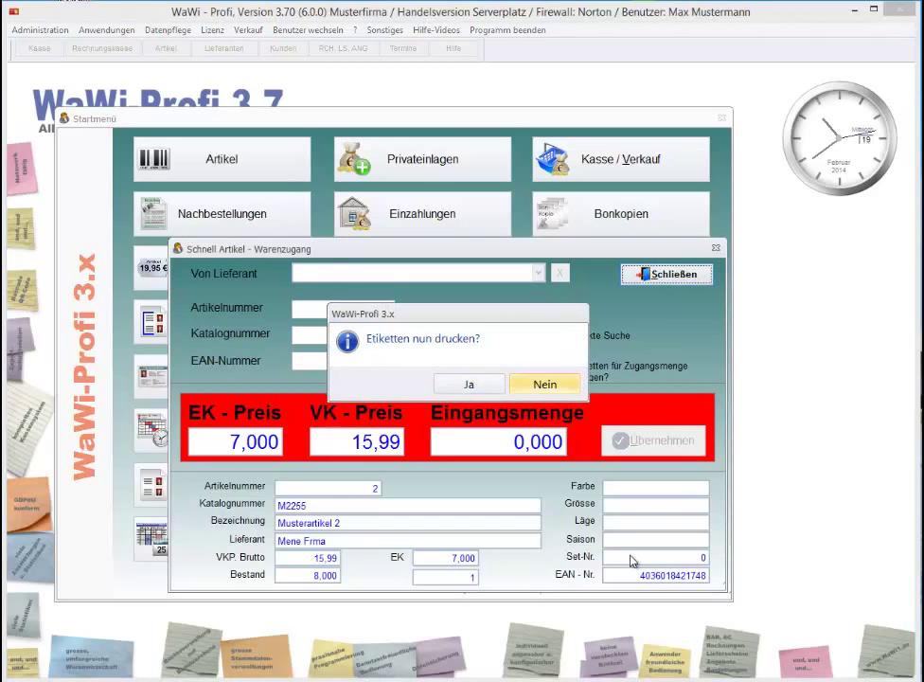
key("Return")
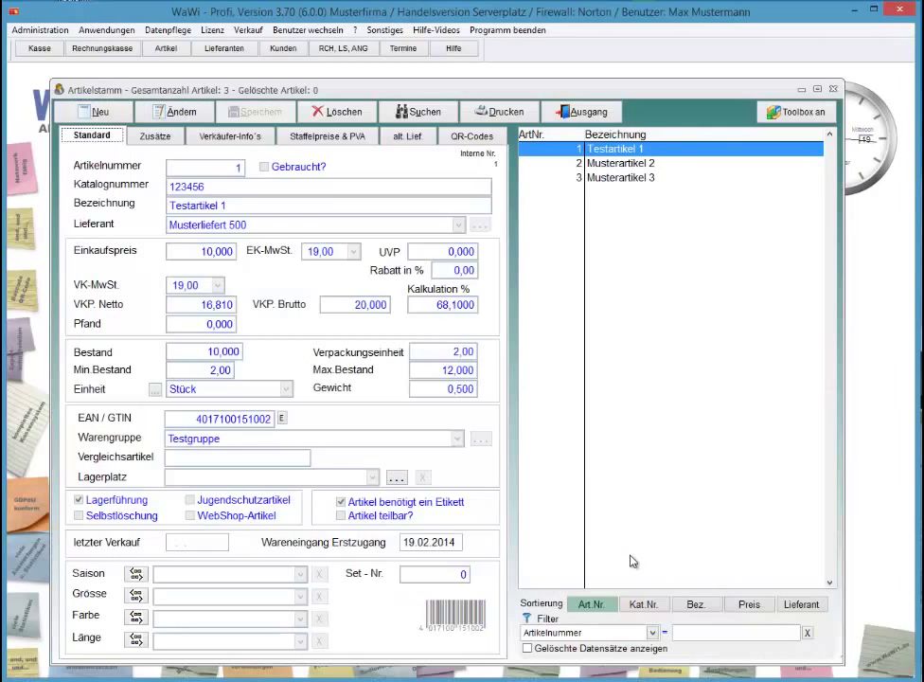
- Open the Gegenüberstellung for Musterartikel 2 to check its incoming quantities and actual stock, and return to the Artikelstamm
key("Down")
key("Down")
key("Up")
key("Menu")
key("Up")
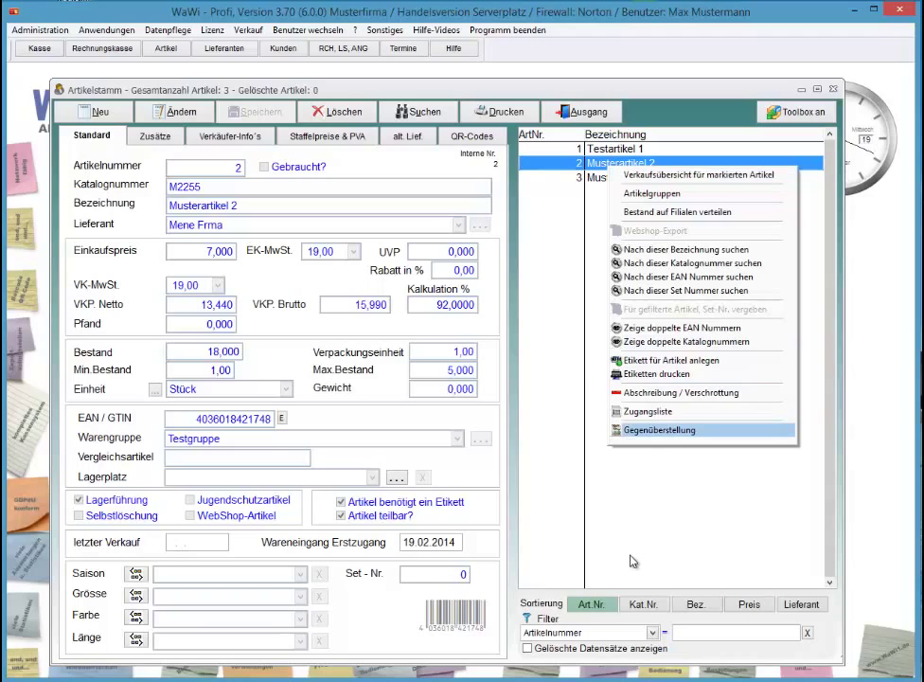
key("Return")
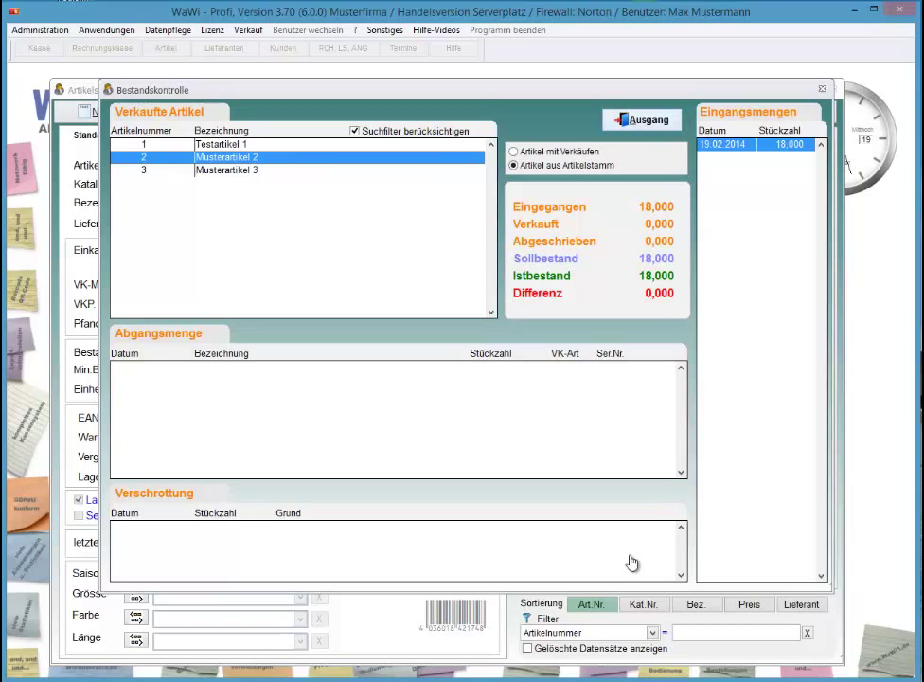
key("Escape")
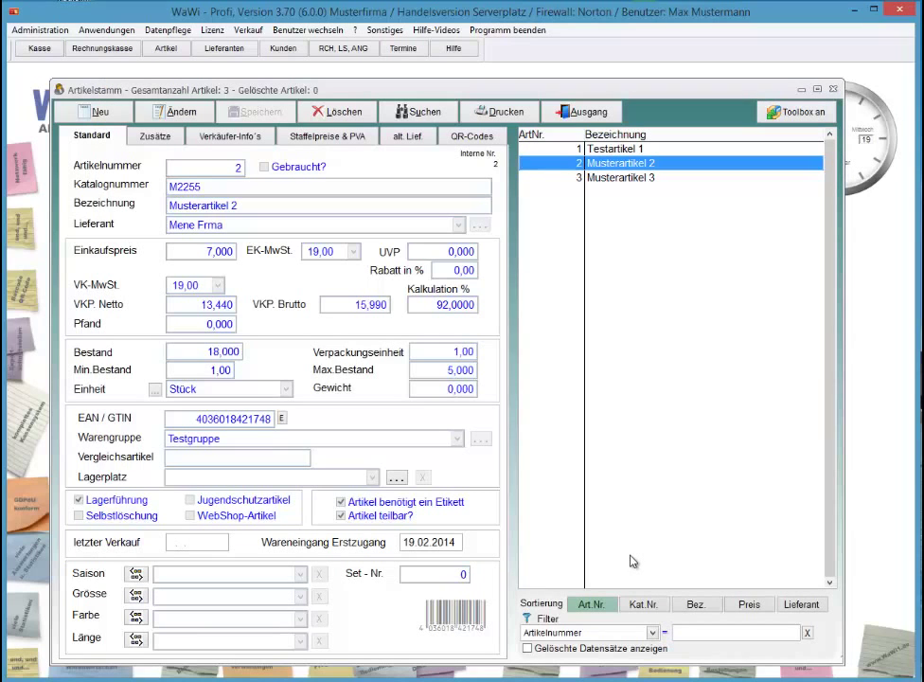